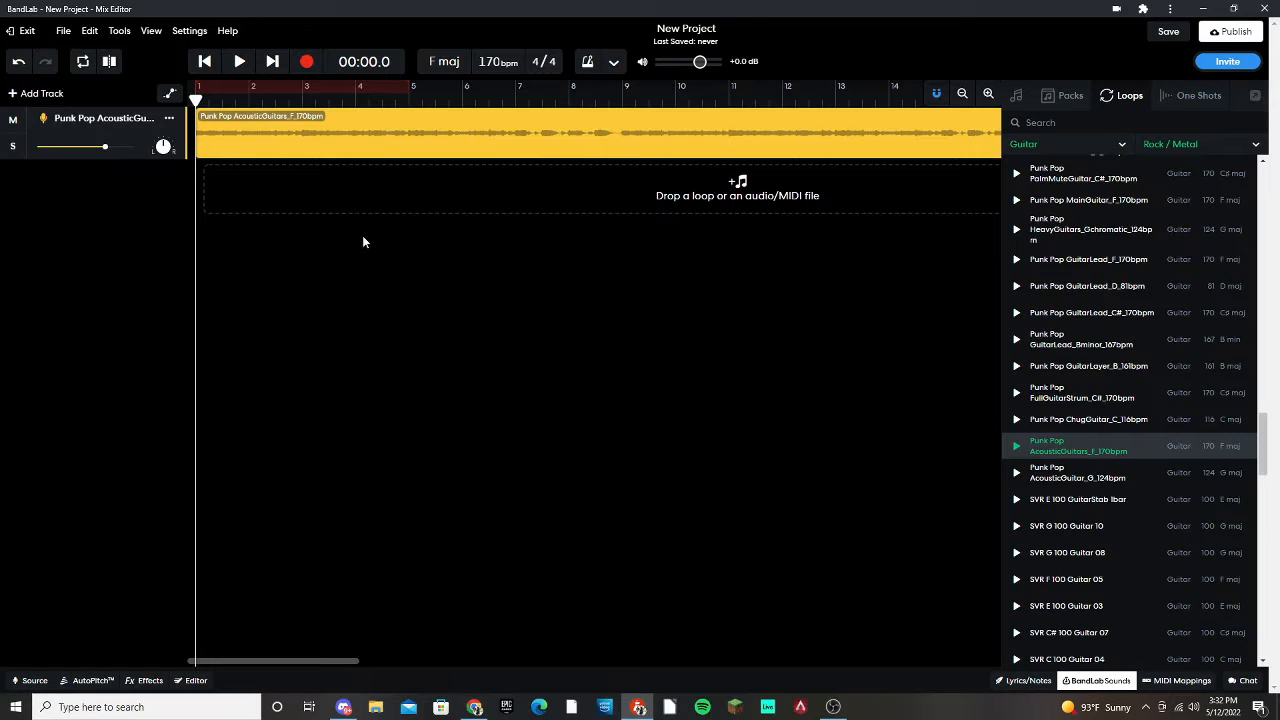
Close the BandLab Sounds library, play the acoustic guitar clip briefly, and return the playhead to the project start.
{"action": "left_click", "coordinate": [1094, 681]}
{"action": "left_click", "coordinate": [277, 105]}
{"action": "key", "text": "space"}
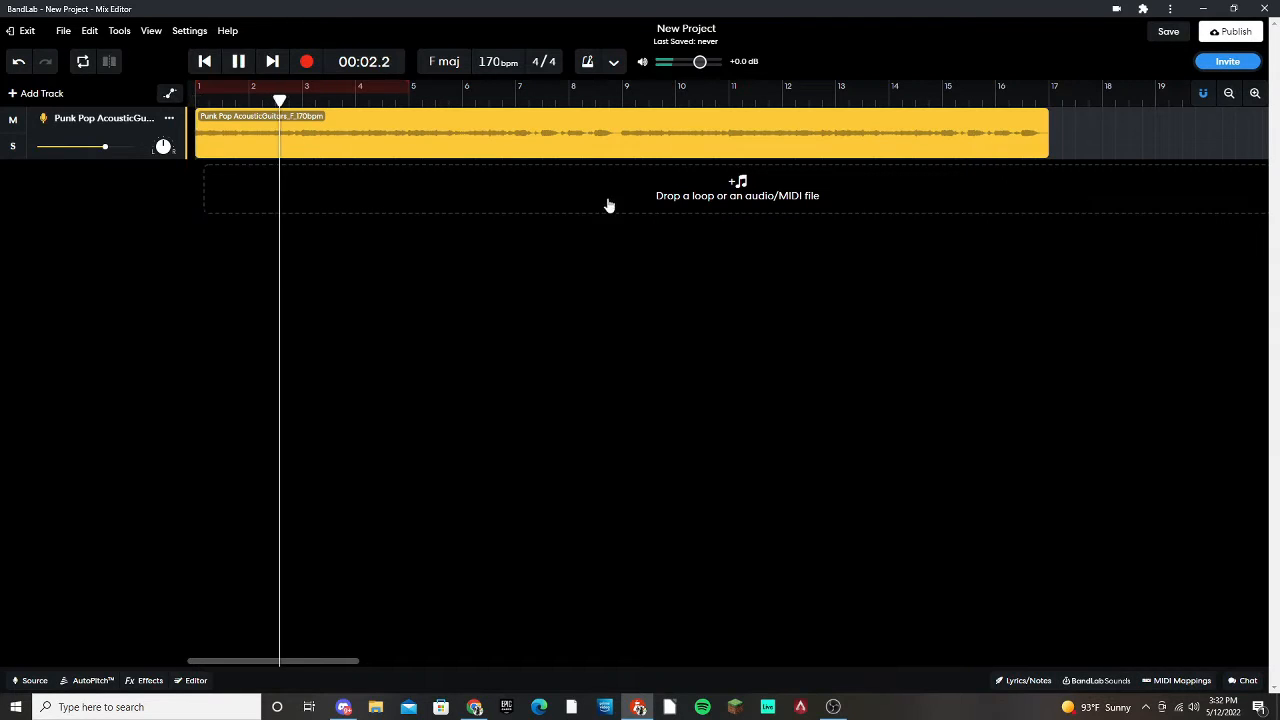
{"action": "key", "text": "space"}
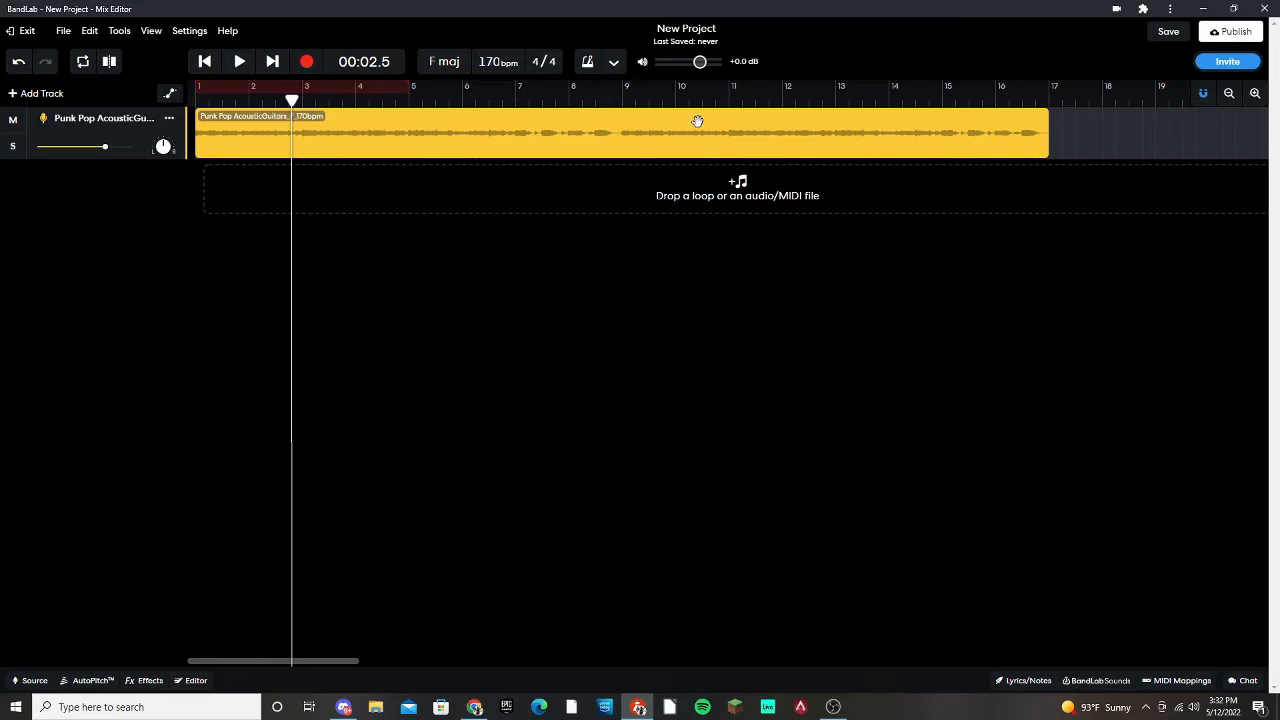
{"action": "left_click", "coordinate": [196, 106]}
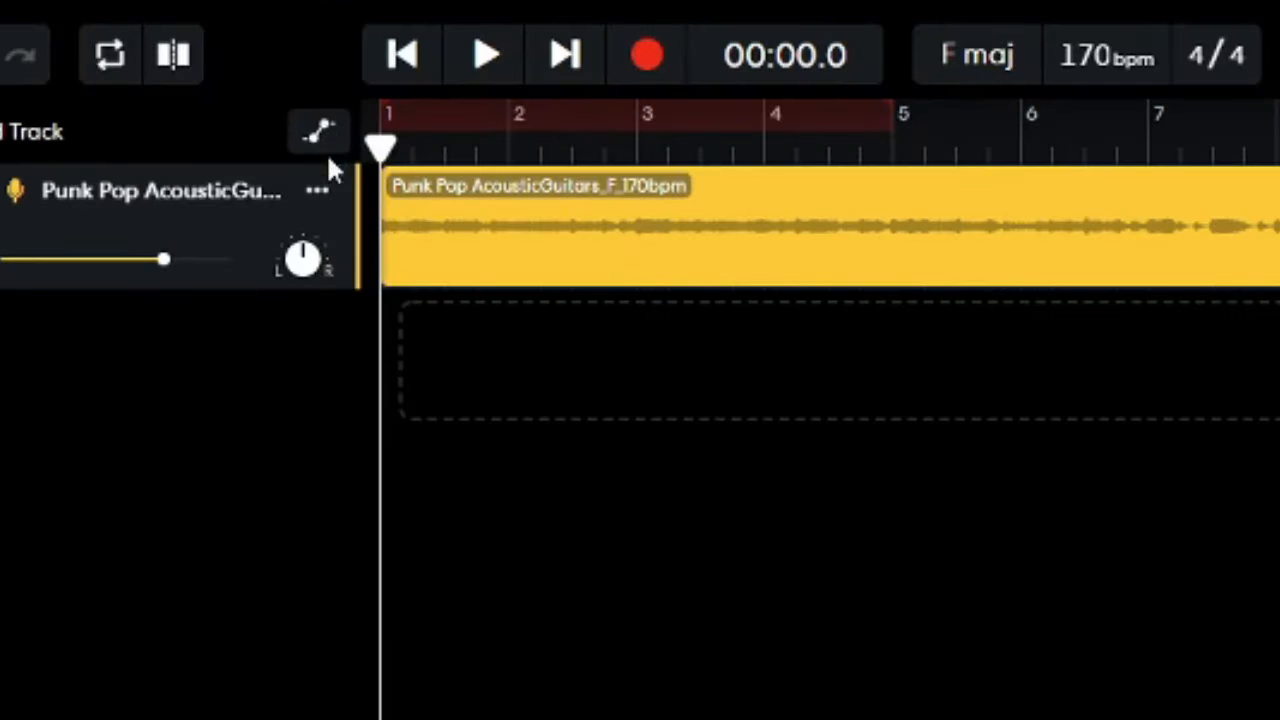
Show the guitar track's volume automation and add a point near the clip's start, raised to maximum volume.
{"action": "left_click", "coordinate": [322, 135]}
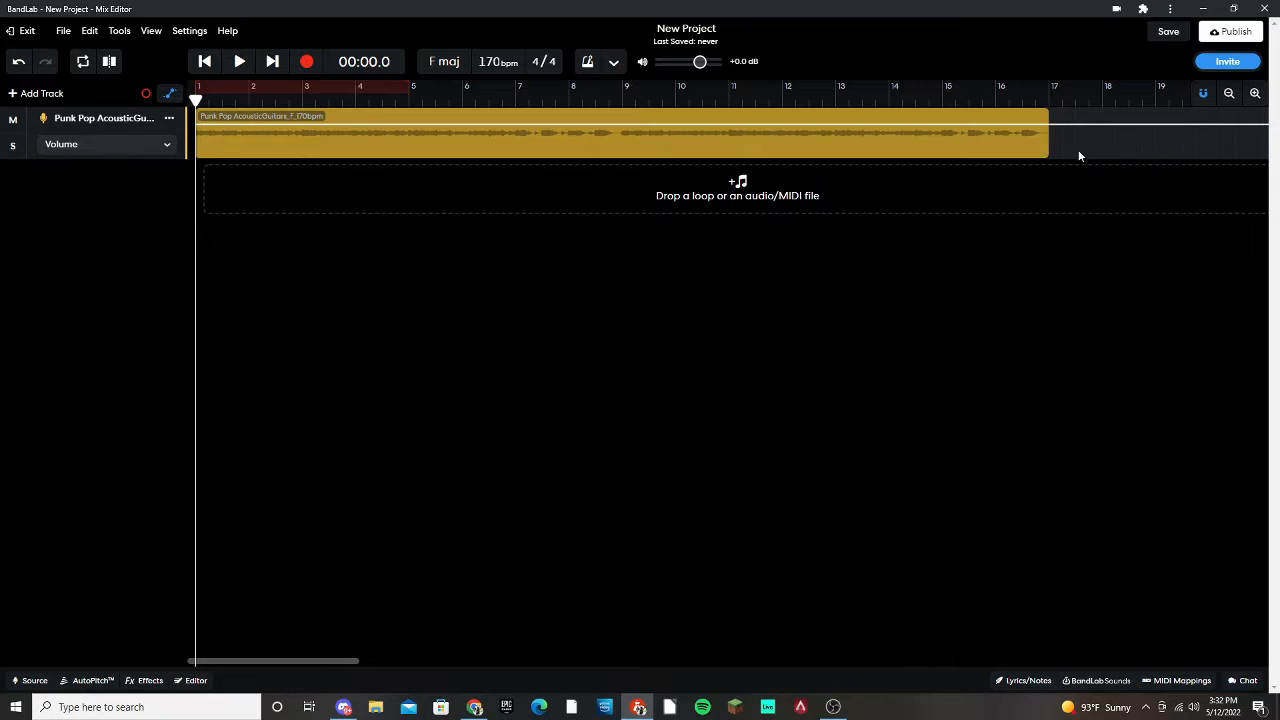
{"action": "left_click", "coordinate": [168, 92]}
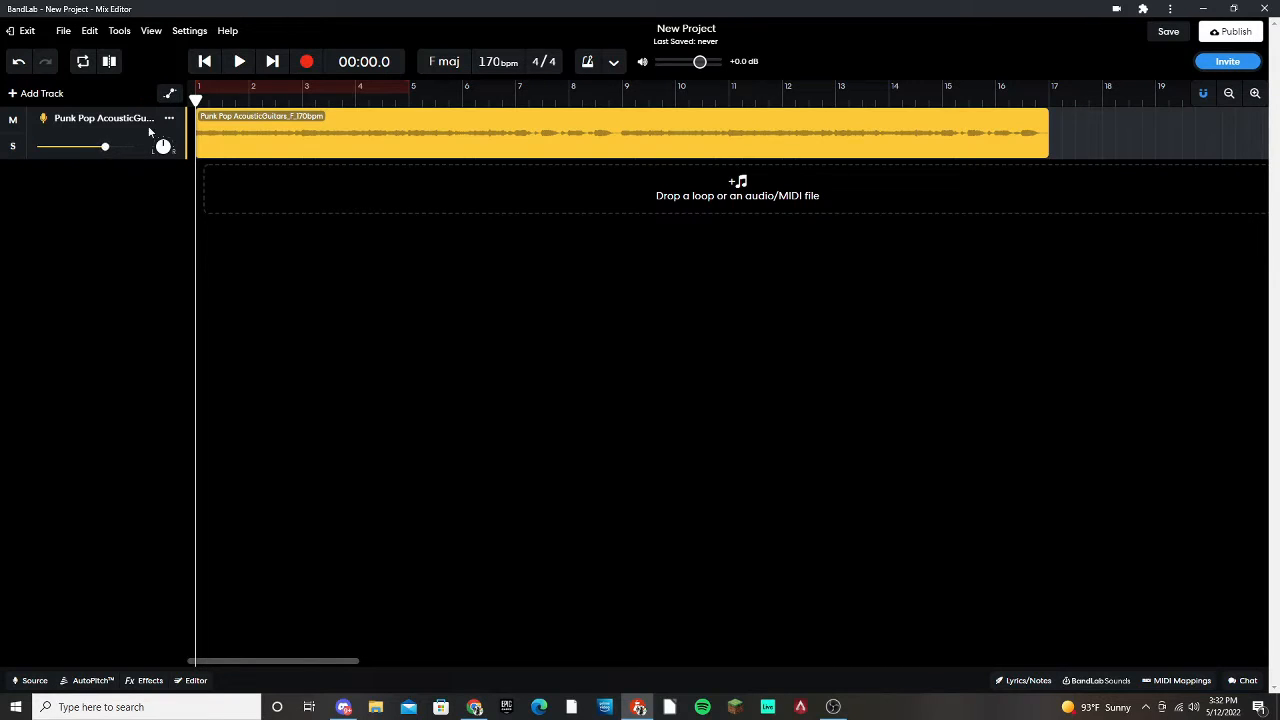
{"action": "left_click", "coordinate": [169, 93]}
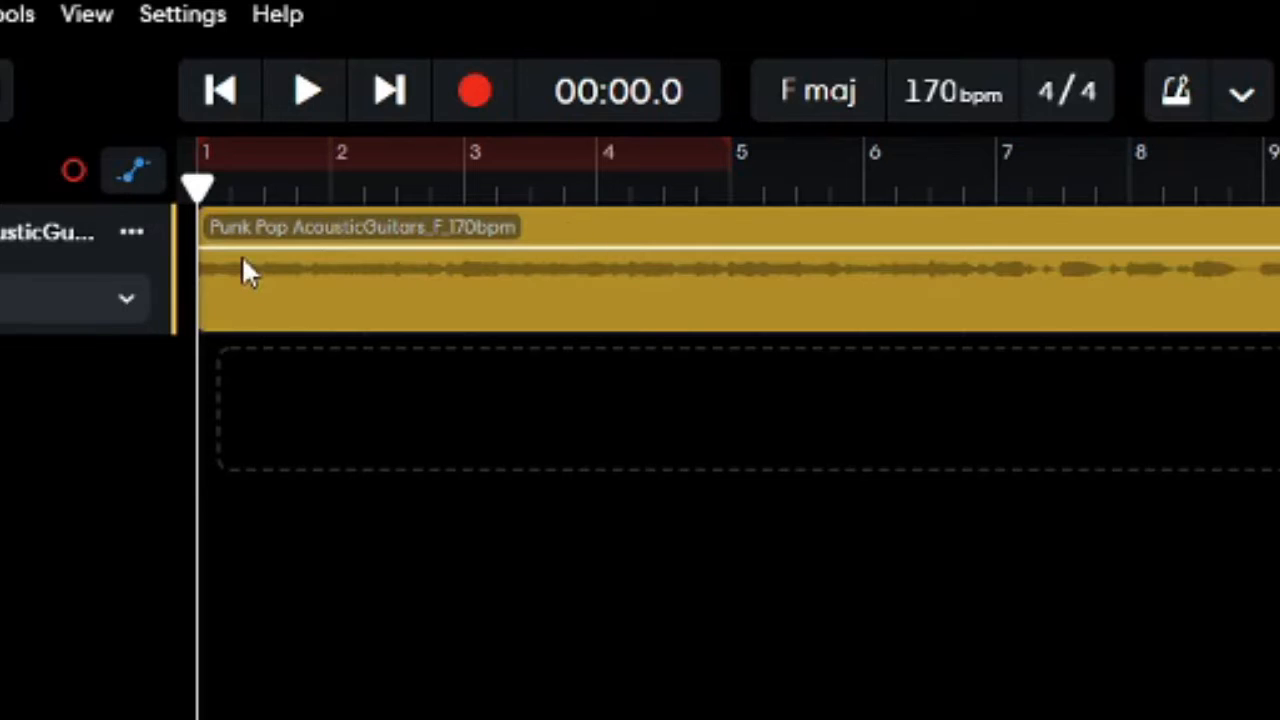
{"action": "left_click_drag", "start_coordinate": [209, 246], "coordinate": [222, 212]}
{"action": "left_click", "coordinate": [135, 172]}
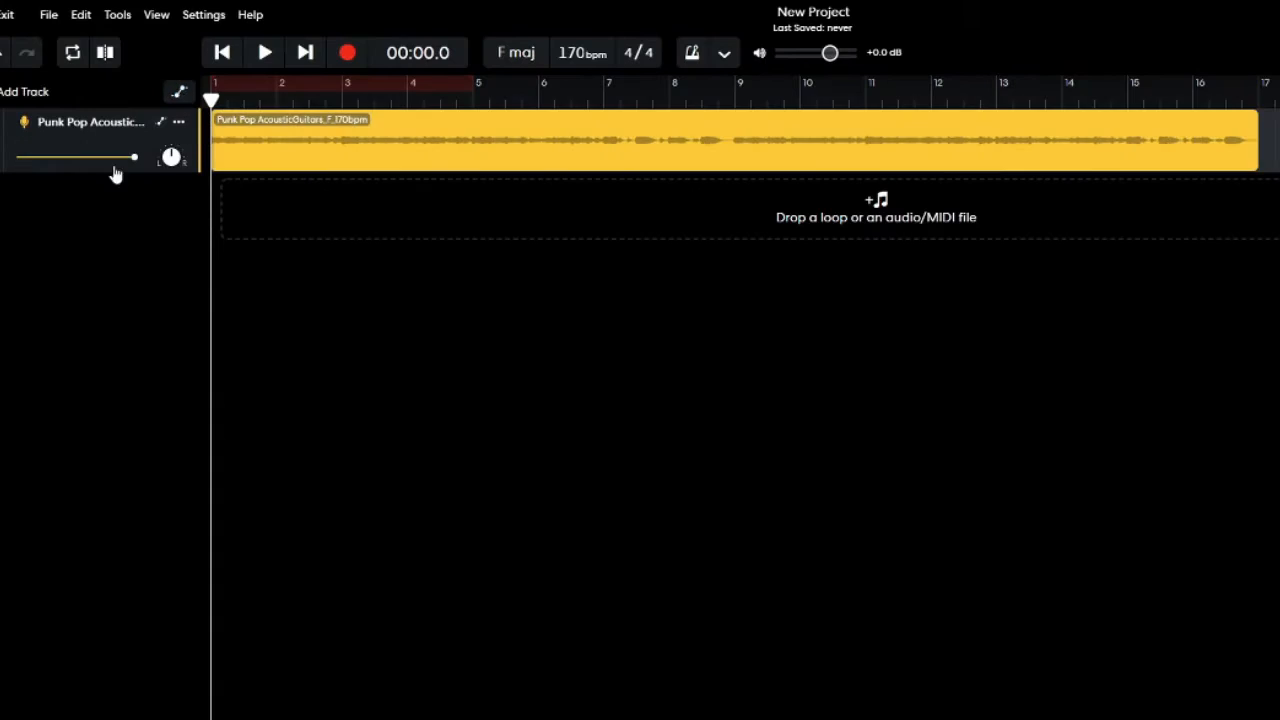
{"action": "left_click", "coordinate": [133, 170]}
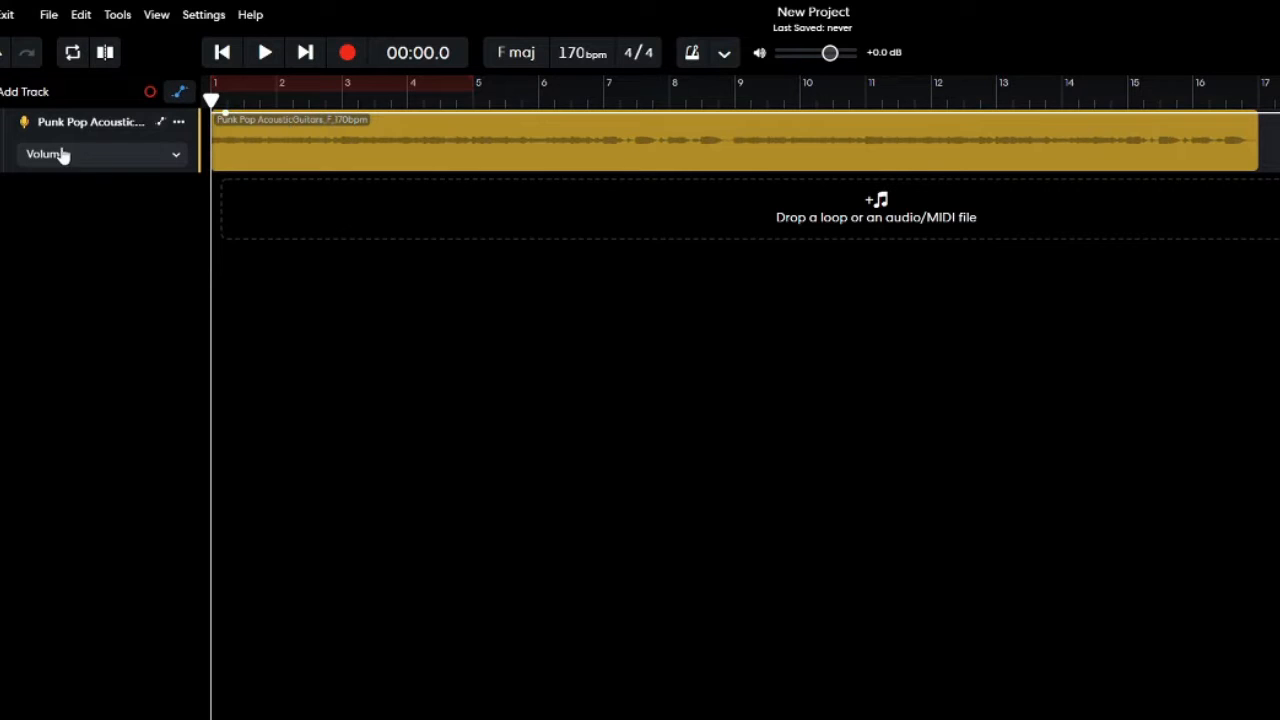
Build a volume fade-in from -Infinity dB at the clip's start to about -11.7 dB midway between bars 3 and 4.
{"action": "left_click_drag", "start_coordinate": [228, 121], "coordinate": [278, 177]}
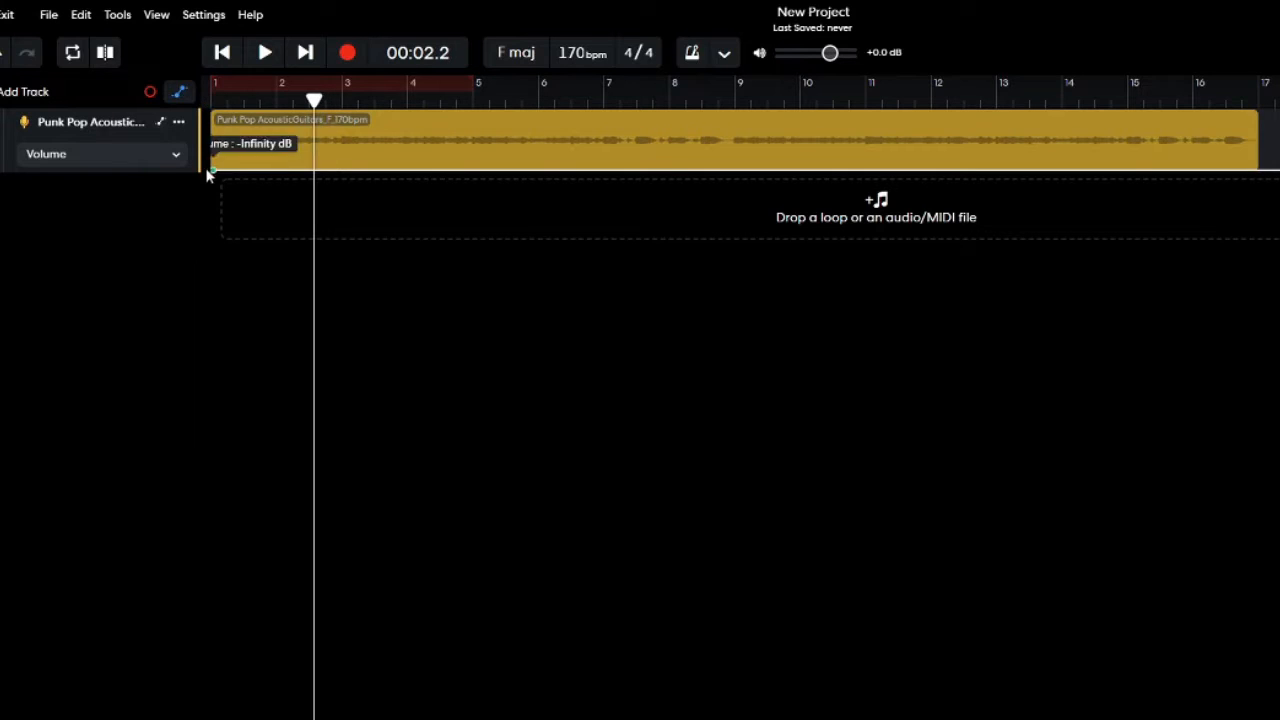
{"action": "left_click", "coordinate": [286, 175]}
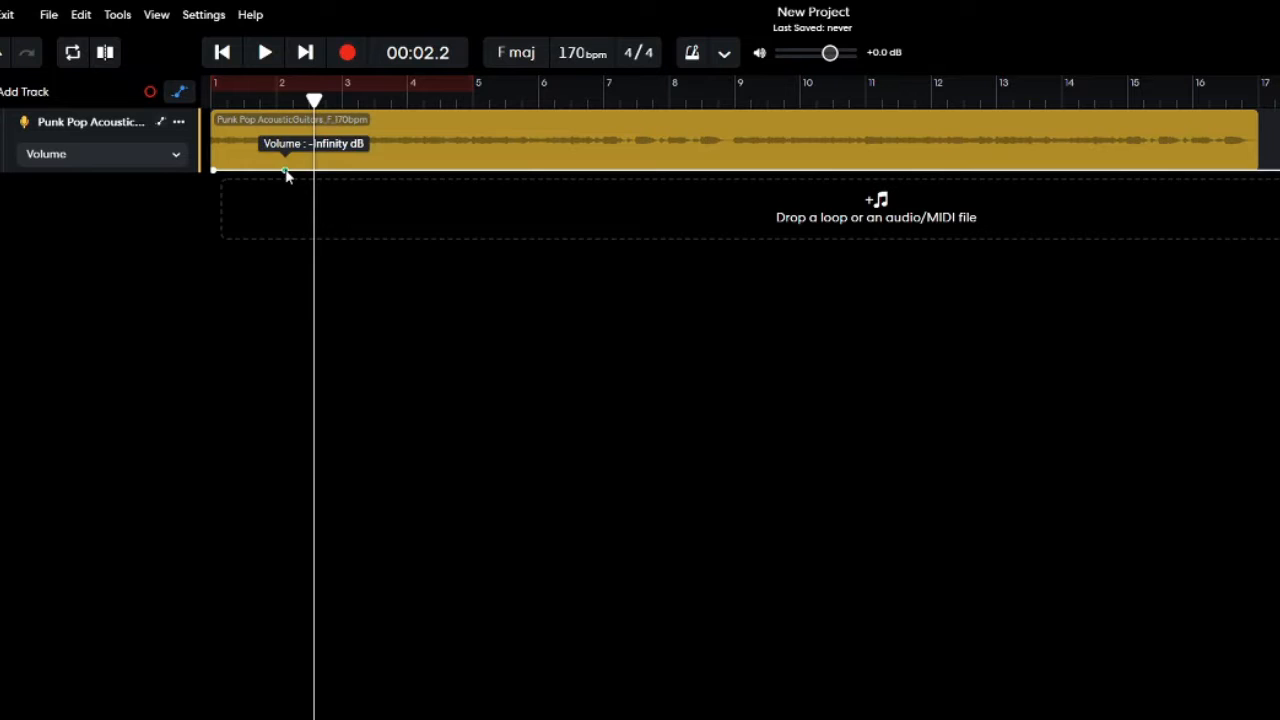
{"action": "left_click_drag", "start_coordinate": [286, 175], "coordinate": [372, 150]}
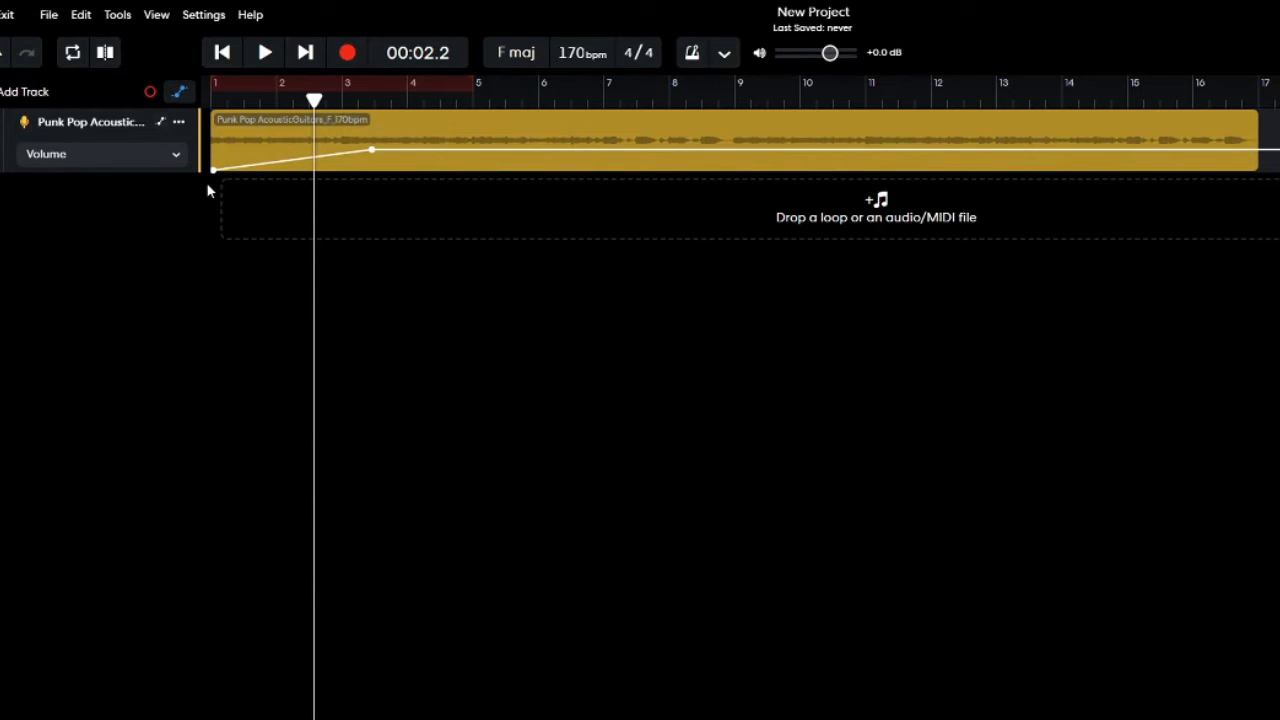
{"action": "left_click", "coordinate": [175, 91]}
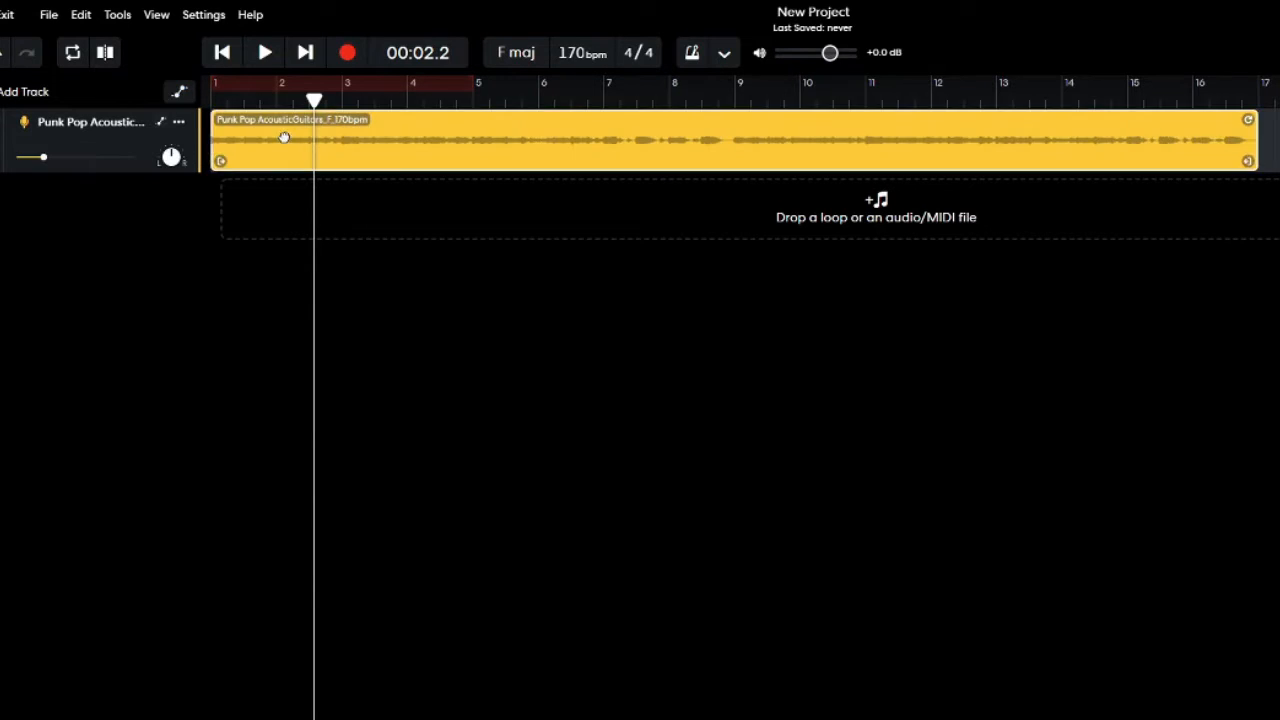
Open the guitar clip in the region editor and try a short fade-in on its start.
{"action": "double_click", "coordinate": [283, 134]}
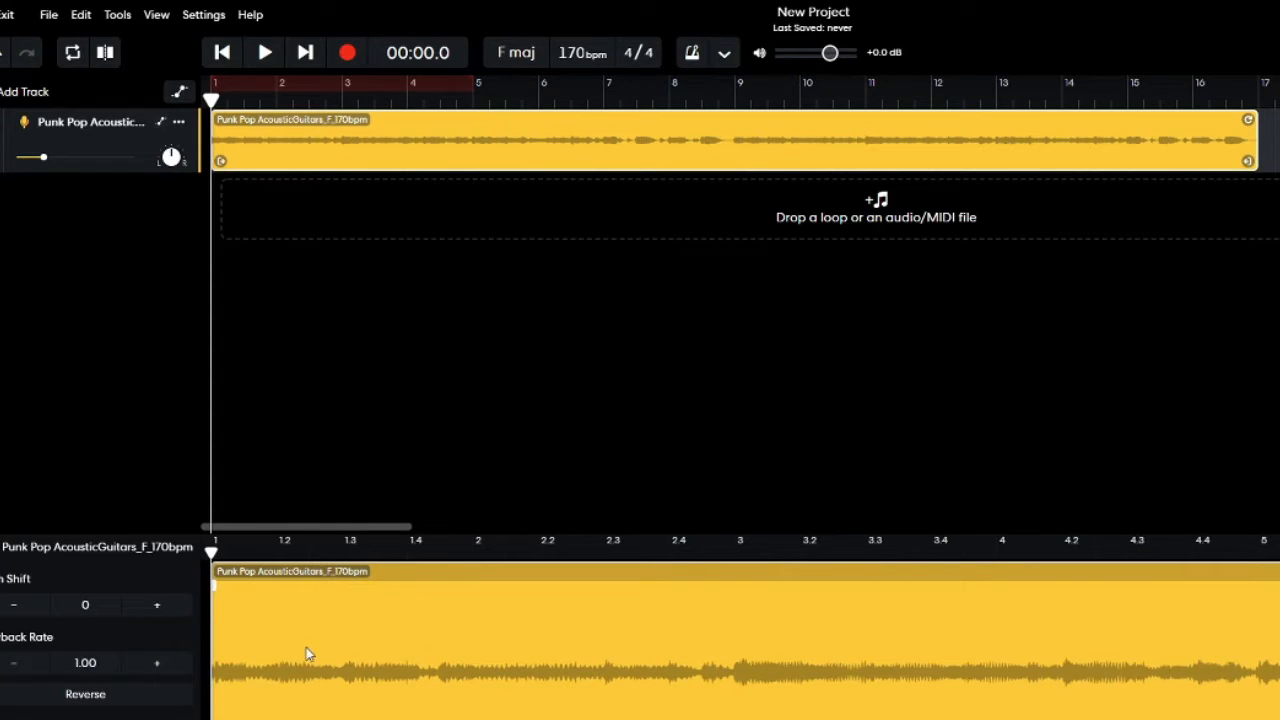
{"action": "left_click", "coordinate": [377, 546]}
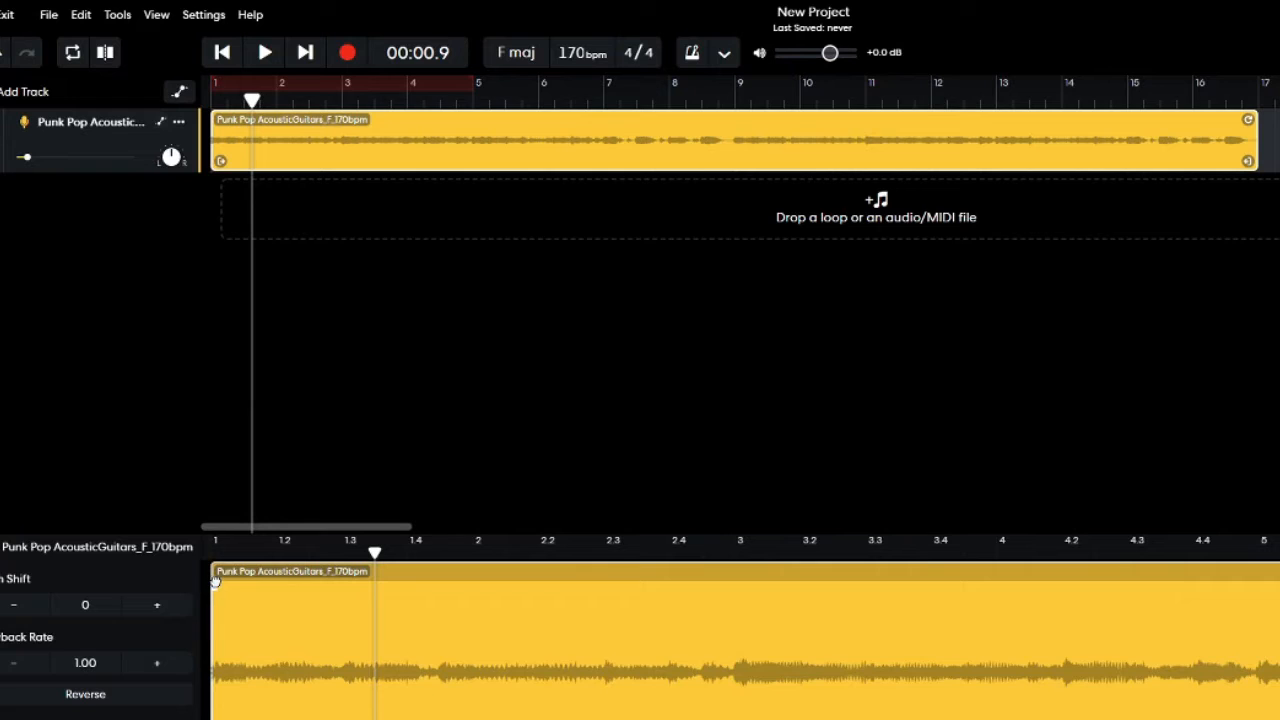
{"action": "mouse_move", "coordinate": [214, 581]}
{"action": "left_mouse_down"}
{"action": "mouse_move", "coordinate": [651, 584]}
{"action": "mouse_move", "coordinate": [282, 580]}
{"action": "left_mouse_up"}
{"action": "left_click_drag", "start_coordinate": [331, 546], "coordinate": [15, 548]}
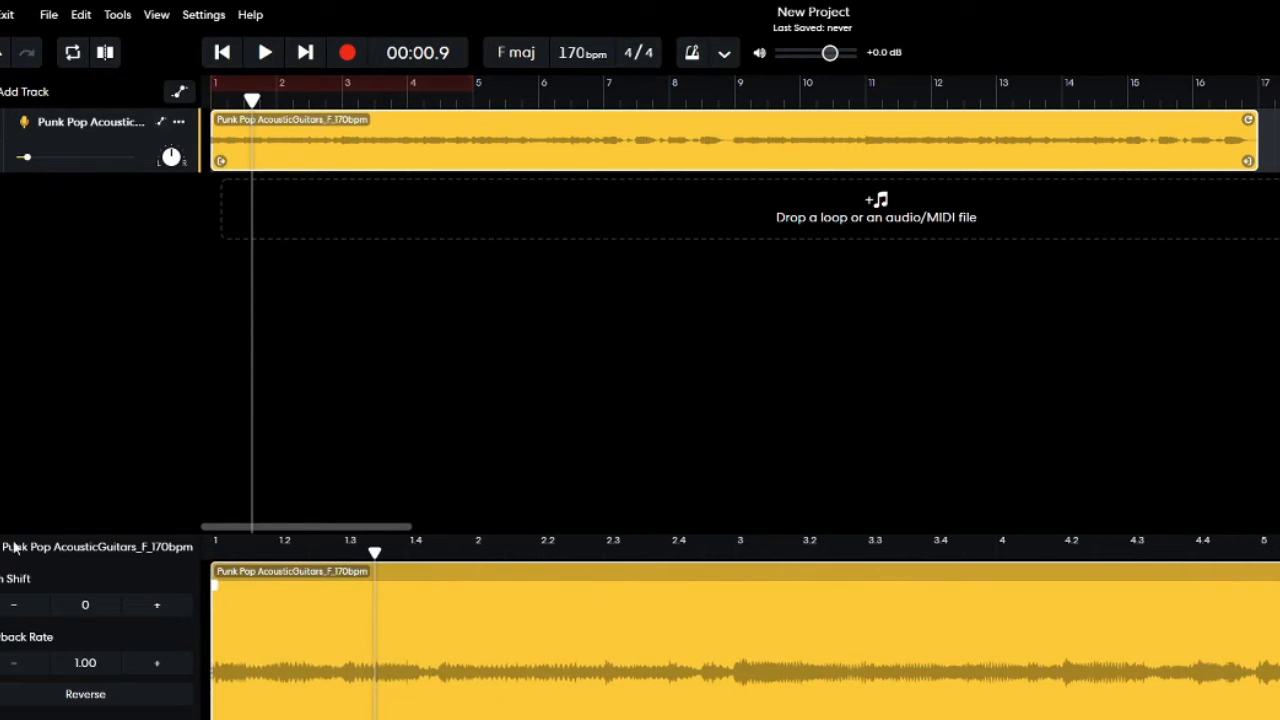
Play the guitar clip from the project start to hear the automated volume fade-in.
{"action": "left_click", "coordinate": [179, 91]}
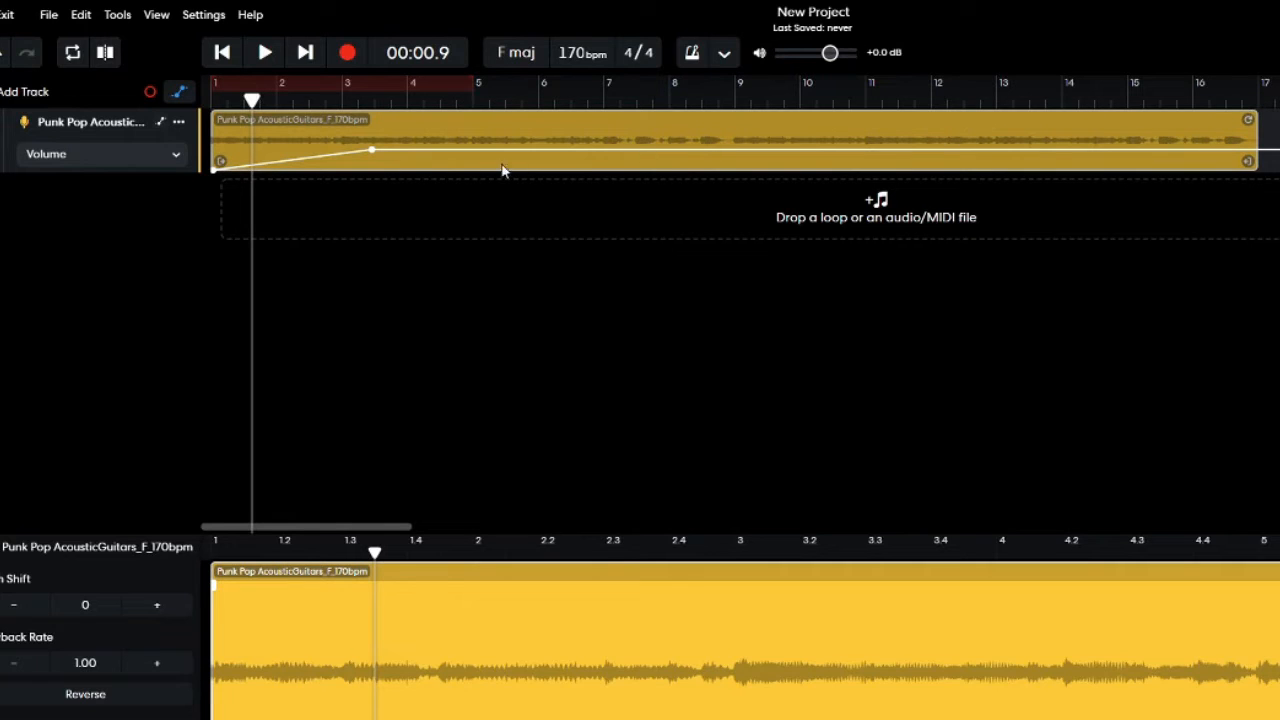
{"action": "left_click", "coordinate": [214, 105]}
{"action": "left_click", "coordinate": [179, 91]}
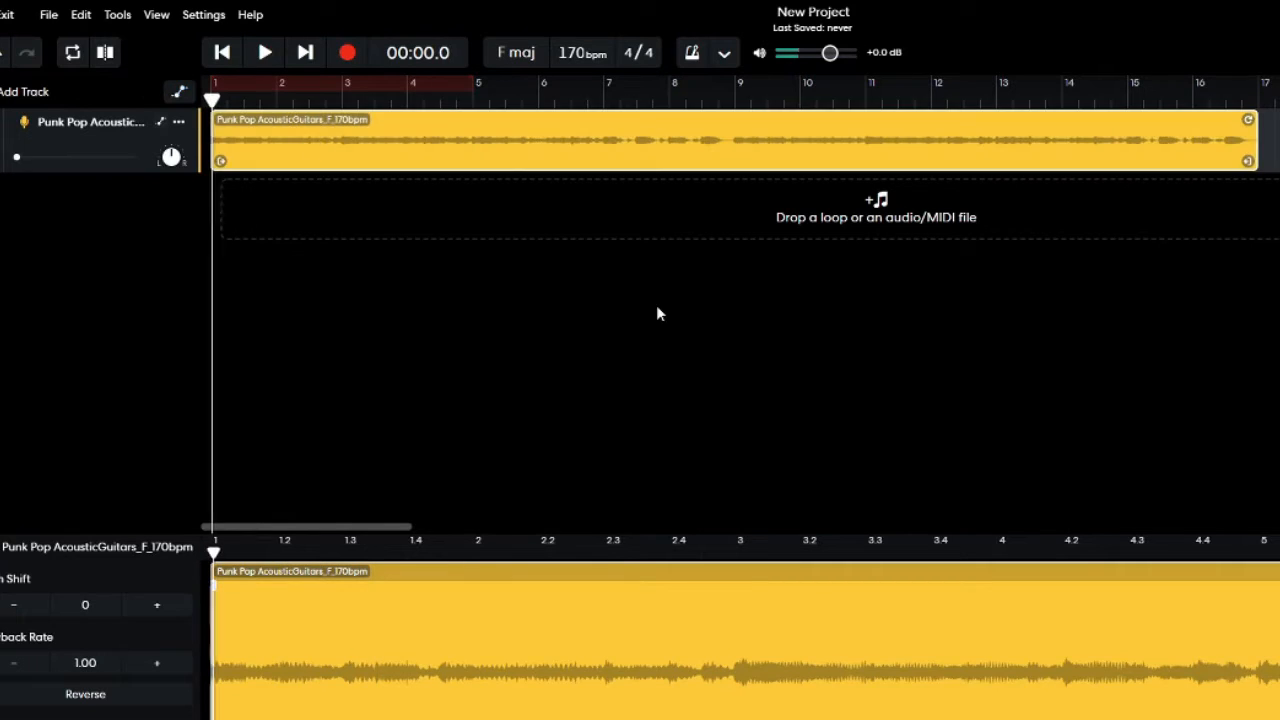
{"action": "key", "text": "space"}
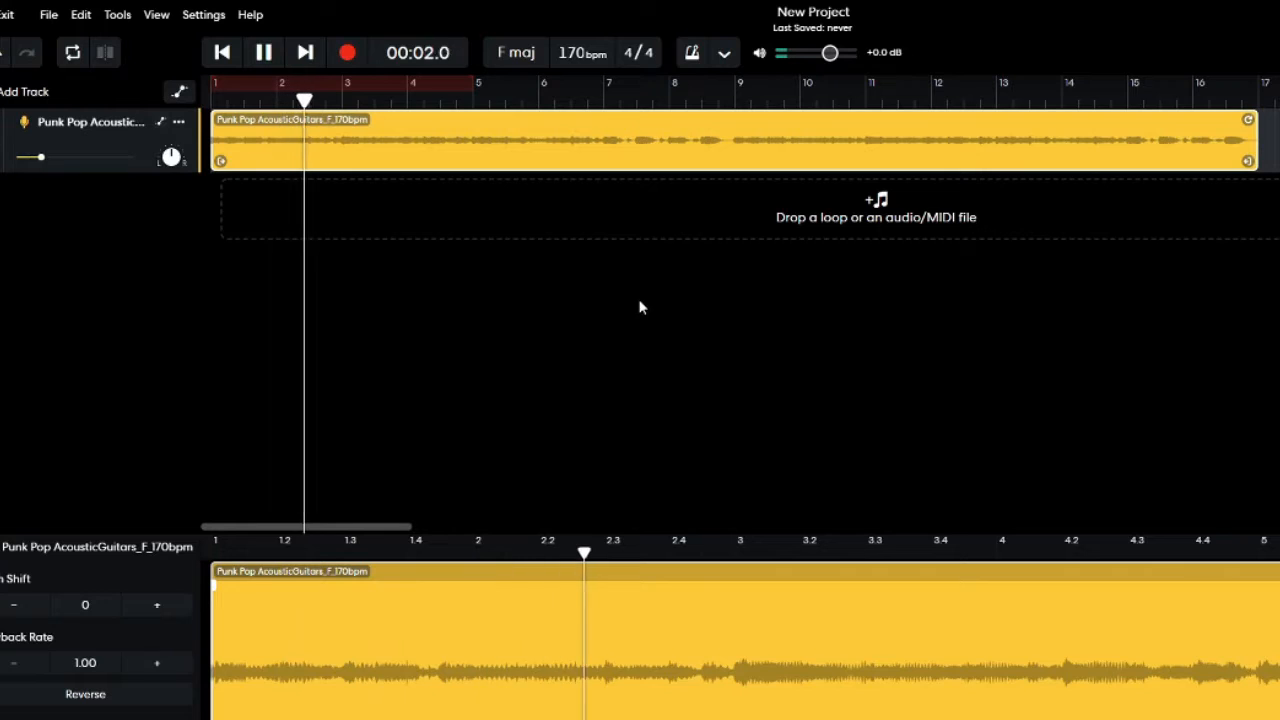
{"action": "key", "text": "space"}
Raise the fade-in's second volume point slightly and play the clip while watching the track's volume slider.
{"action": "left_click", "coordinate": [179, 91]}
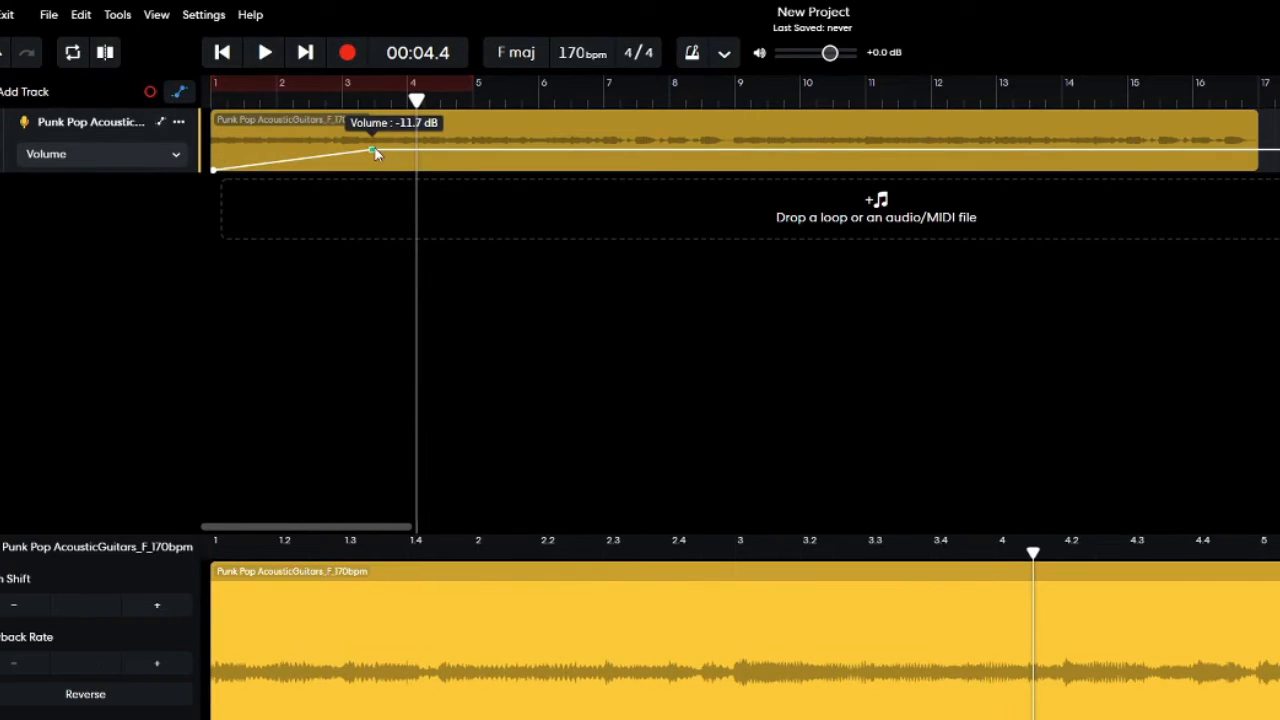
{"action": "left_click_drag", "start_coordinate": [371, 149], "coordinate": [376, 145]}
{"action": "key", "text": "space"}
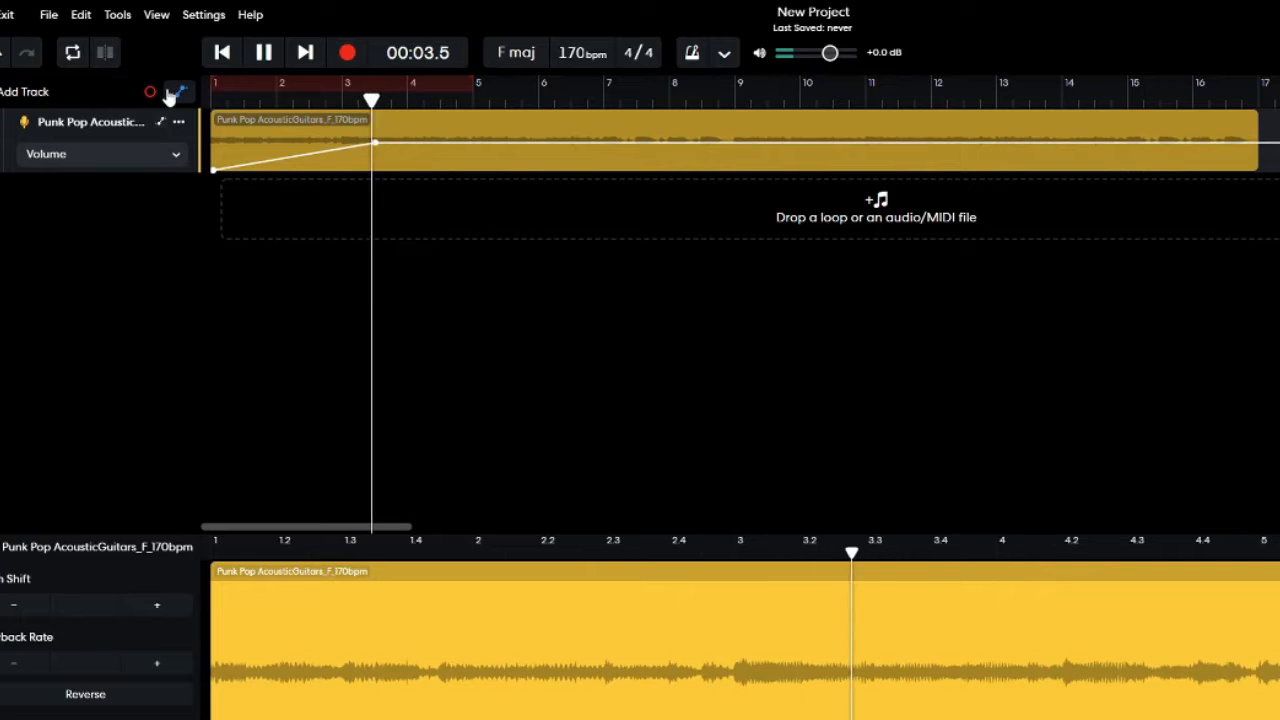
{"action": "left_click", "coordinate": [179, 91]}
{"action": "key", "text": "space"}
{"action": "left_click", "coordinate": [179, 95]}
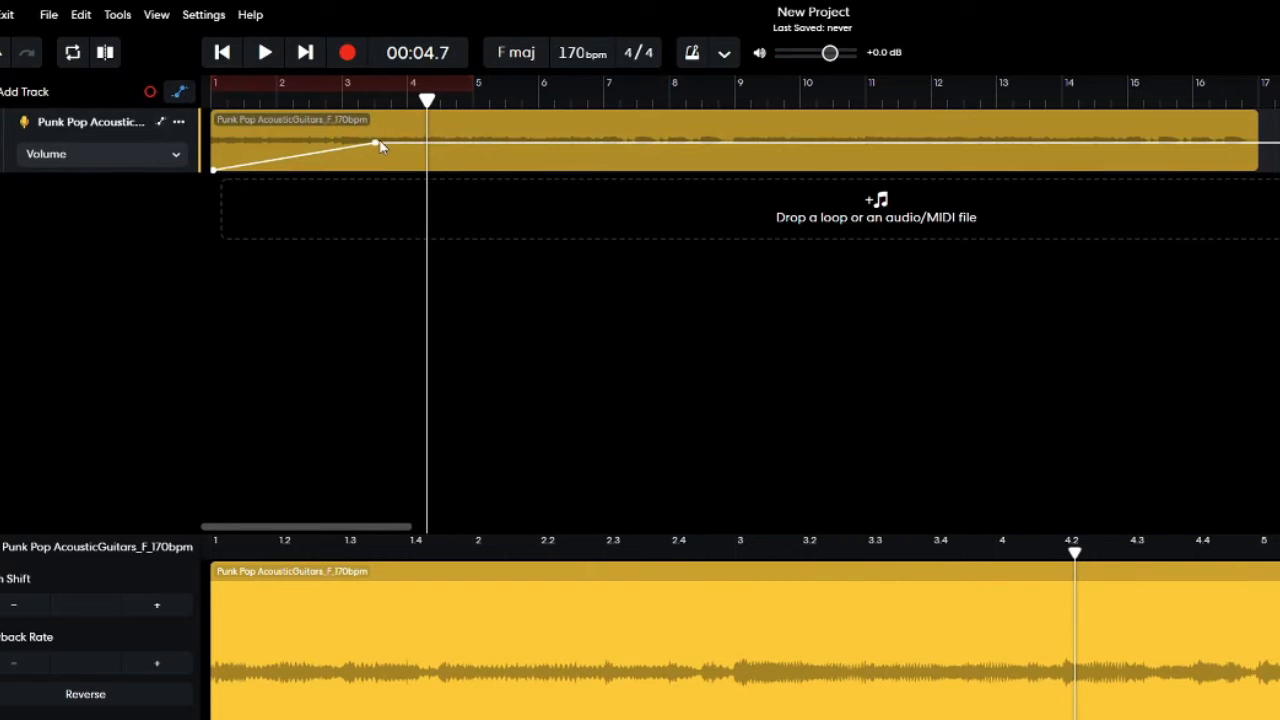
Raise the fade-in's end point to maximum volume at about bar 3.6 and play the ramp from near bar 2.
{"action": "double_click", "coordinate": [377, 145]}
{"action": "left_click_drag", "start_coordinate": [377, 170], "coordinate": [383, 115]}
{"action": "left_click", "coordinate": [270, 100]}
{"action": "key", "text": "space"}
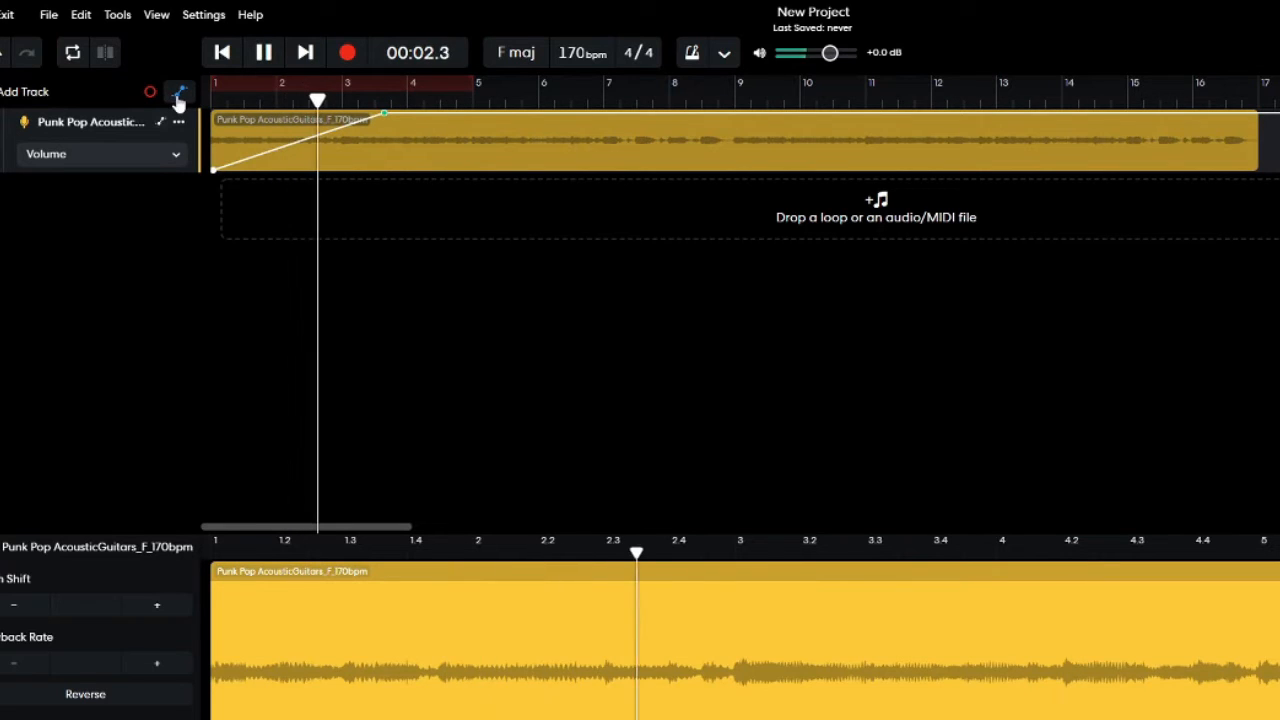
{"action": "left_click", "coordinate": [179, 95]}
{"action": "key", "text": "space"}
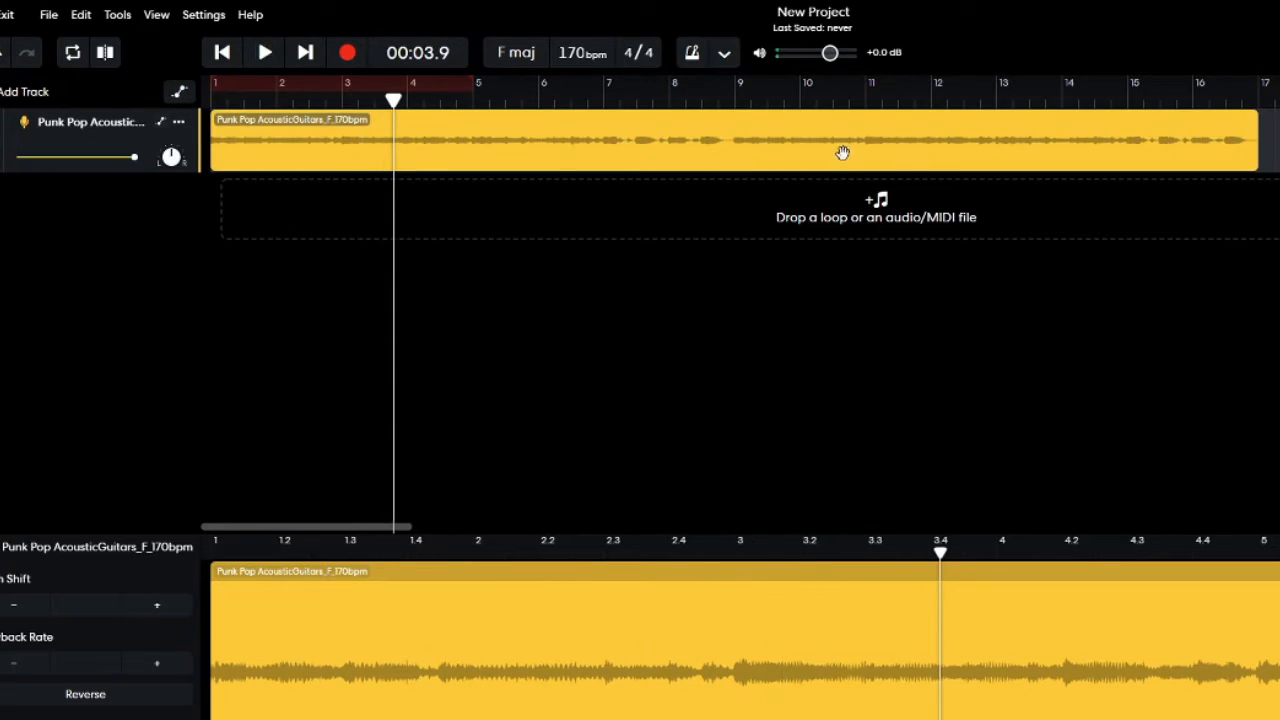
Add volume points just before bar 6 that drop abruptly from maximum to silence, and play across the drop.
{"action": "left_click", "coordinate": [179, 93]}
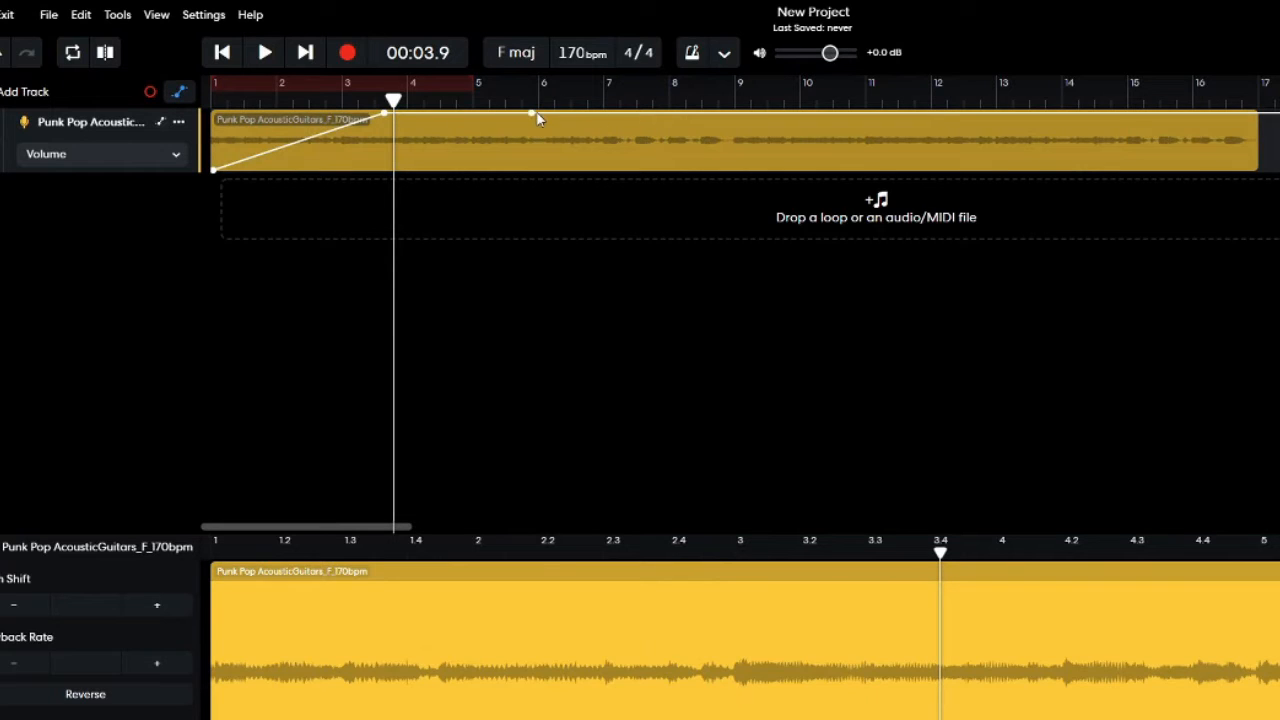
{"action": "left_click_drag", "start_coordinate": [533, 118], "coordinate": [535, 205]}
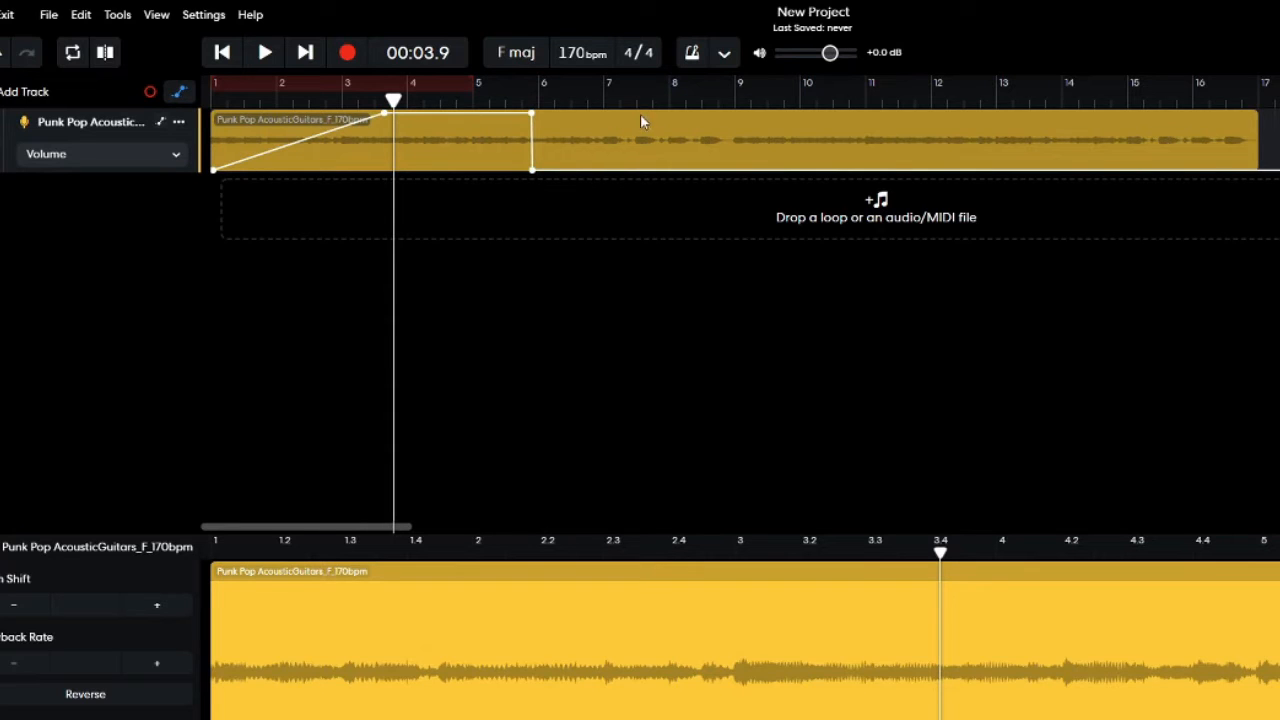
{"action": "key", "text": "space"}
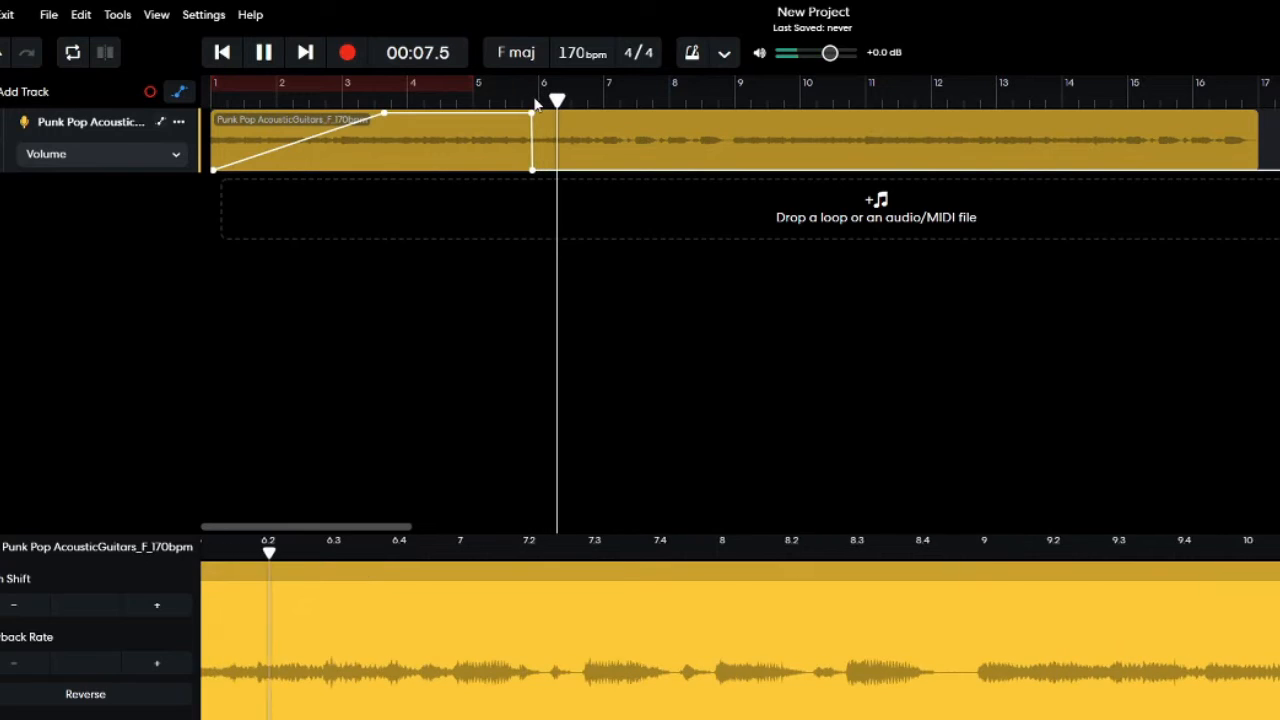
{"action": "key", "text": "space"}
Add a volume point at about bar 8.5 and raise it to about -7.5 dB for a second gradual rise.
{"action": "left_click_drag", "start_coordinate": [668, 176], "coordinate": [711, 138]}
{"action": "key", "text": "space"}
{"action": "key", "text": "space"}
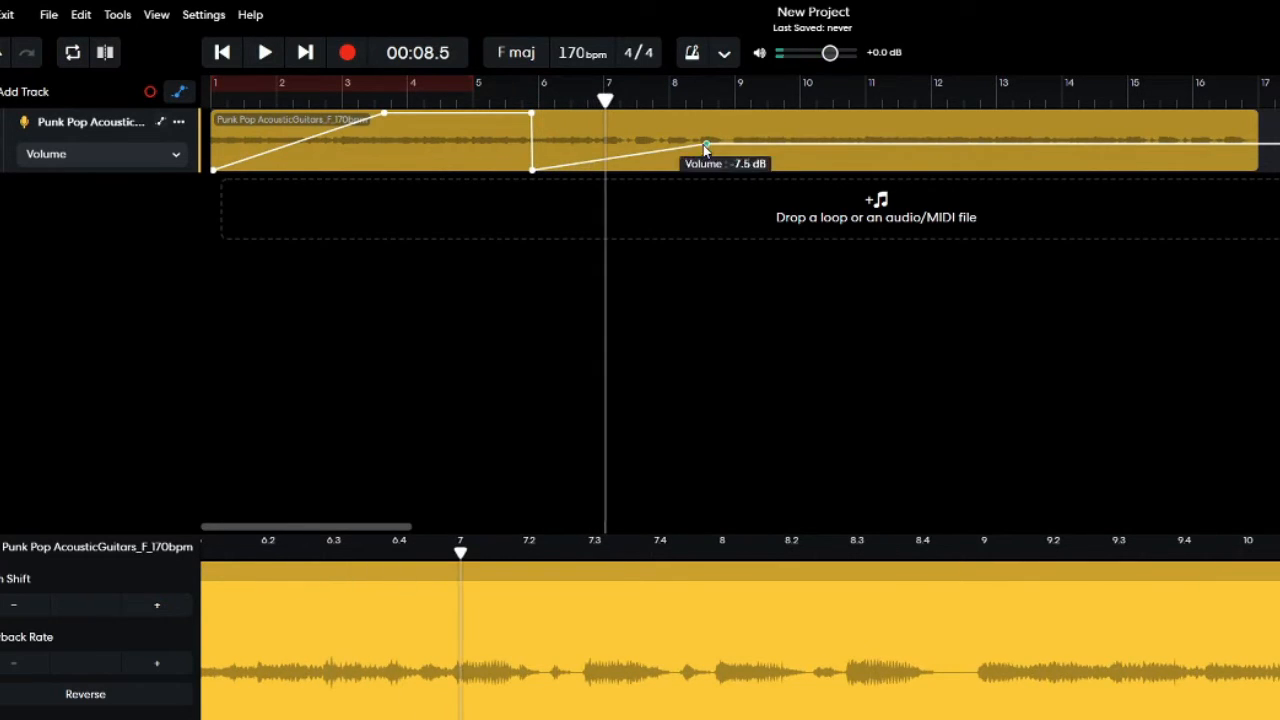
Lower all the raised volume automation points to silence so the line runs flat along the clip.
{"action": "left_click_drag", "start_coordinate": [386, 118], "coordinate": [371, 194]}
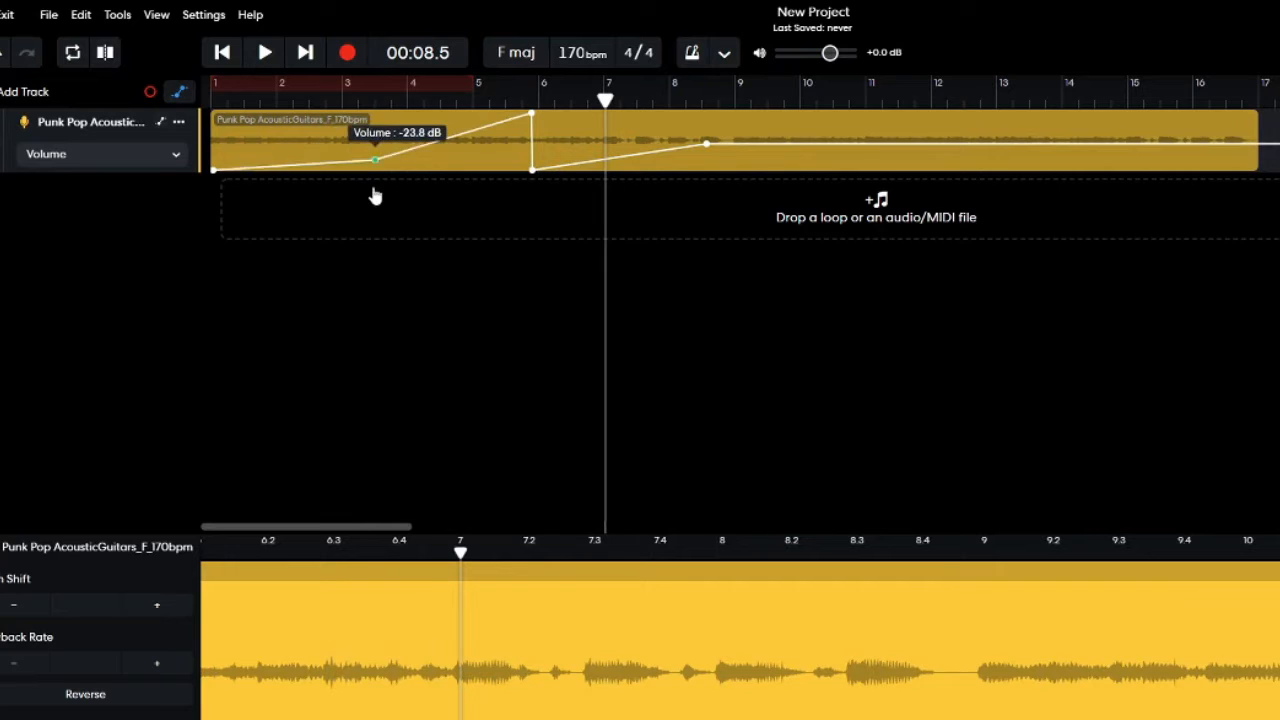
{"action": "left_click_drag", "start_coordinate": [532, 115], "coordinate": [503, 217]}
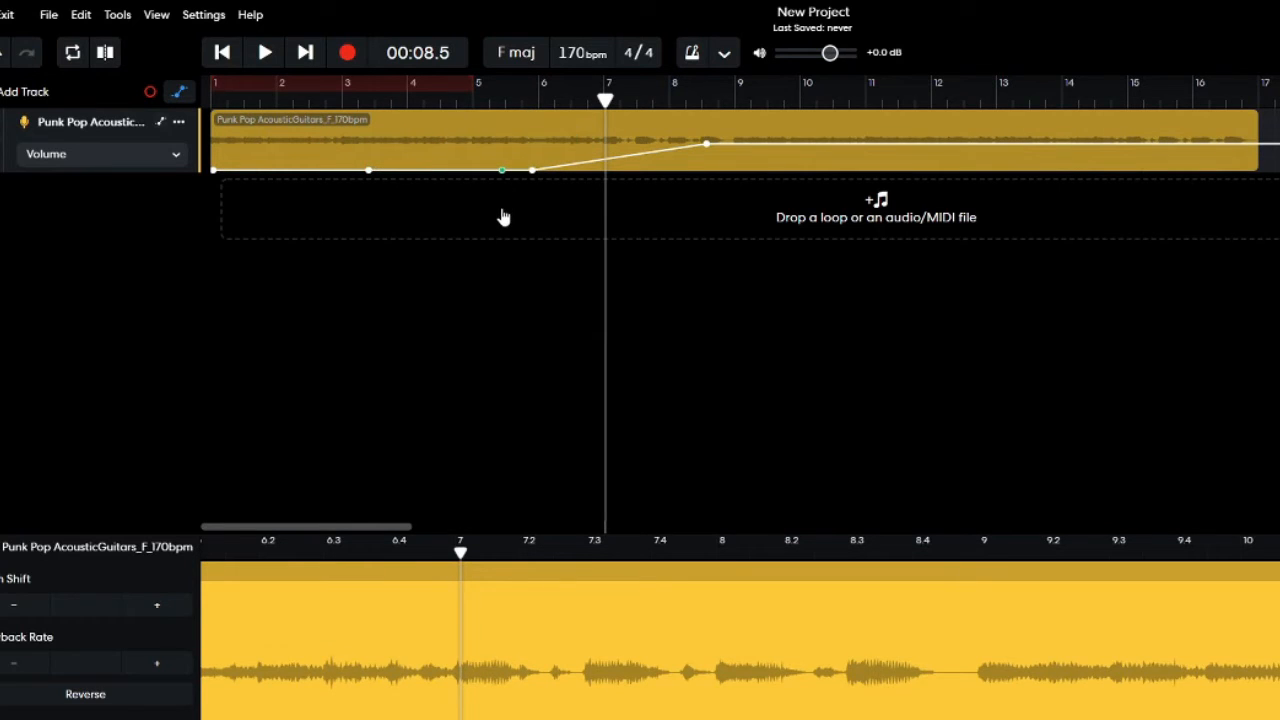
{"action": "left_click_drag", "start_coordinate": [707, 144], "coordinate": [716, 204]}
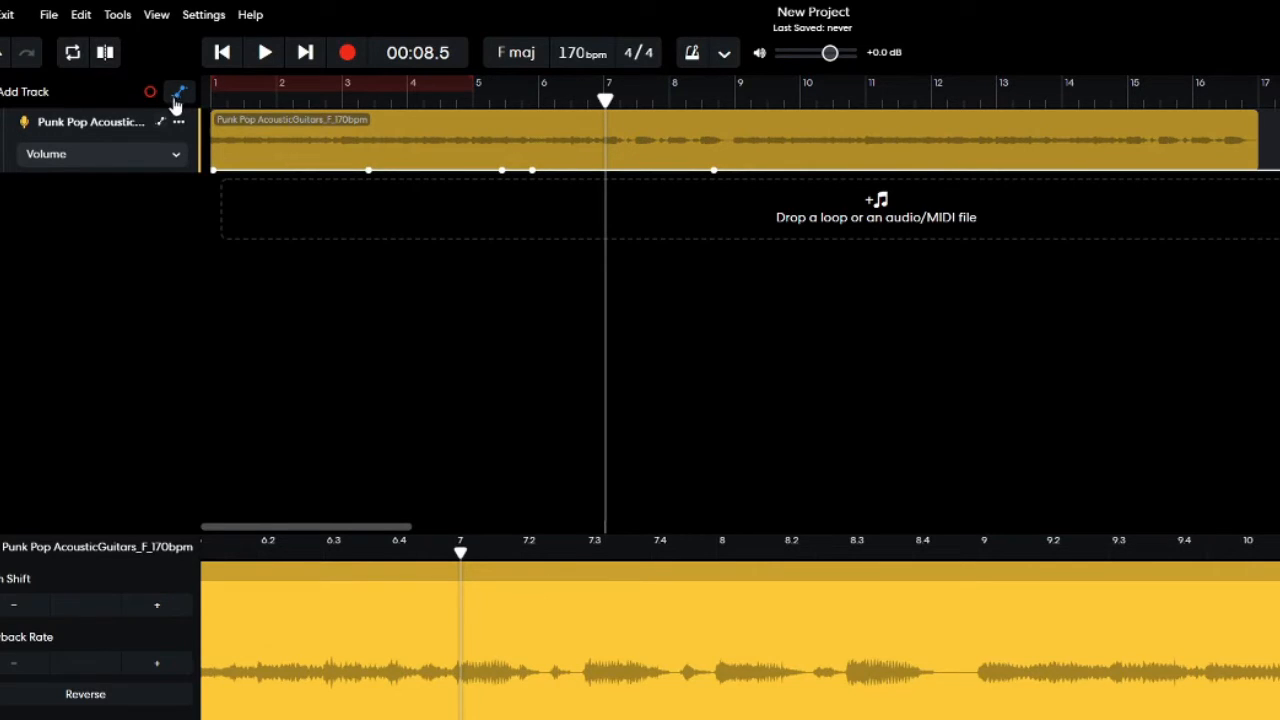
Shape the volume to rise near maximum just after bar 2, hold until about bar 3.4, and drop to silence.
{"action": "left_click_drag", "start_coordinate": [249, 171], "coordinate": [296, 97]}
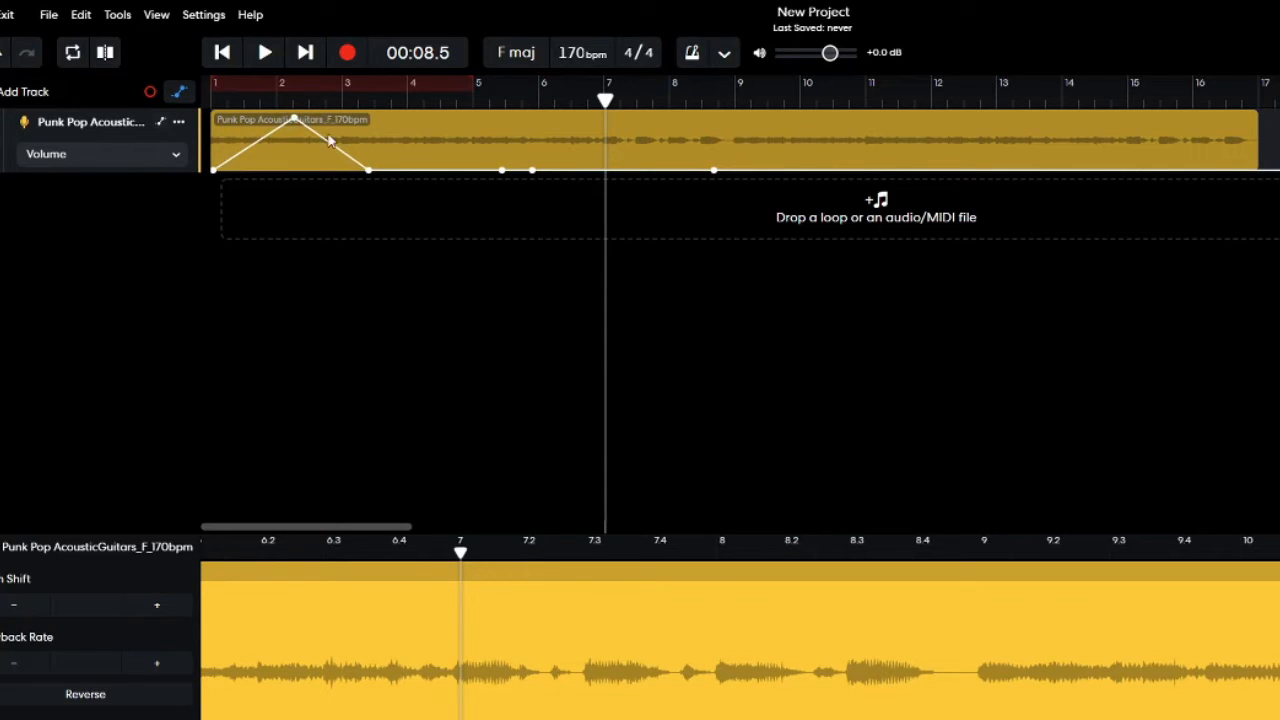
{"action": "left_click_drag", "start_coordinate": [369, 172], "coordinate": [369, 203]}
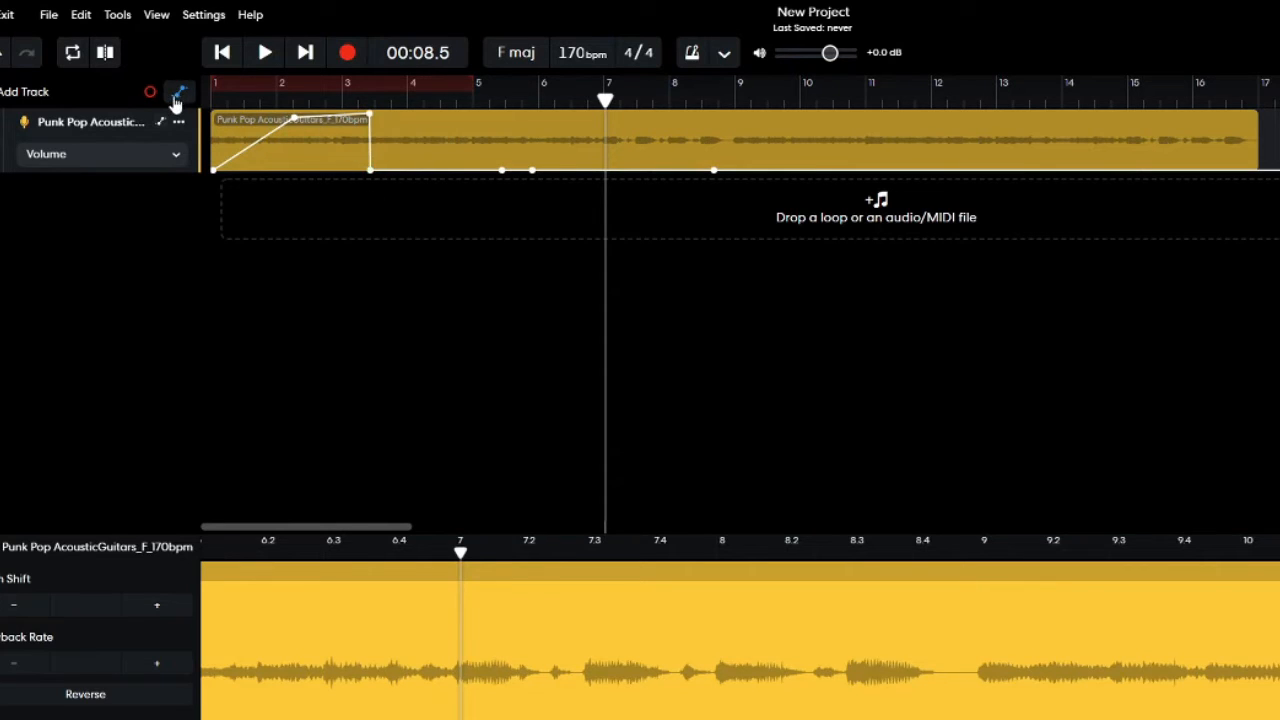
{"action": "left_click", "coordinate": [178, 93]}
Shorten the guitar clip so it ends at bar 4 and copy it.
{"action": "left_click_drag", "start_coordinate": [1246, 160], "coordinate": [406, 158]}
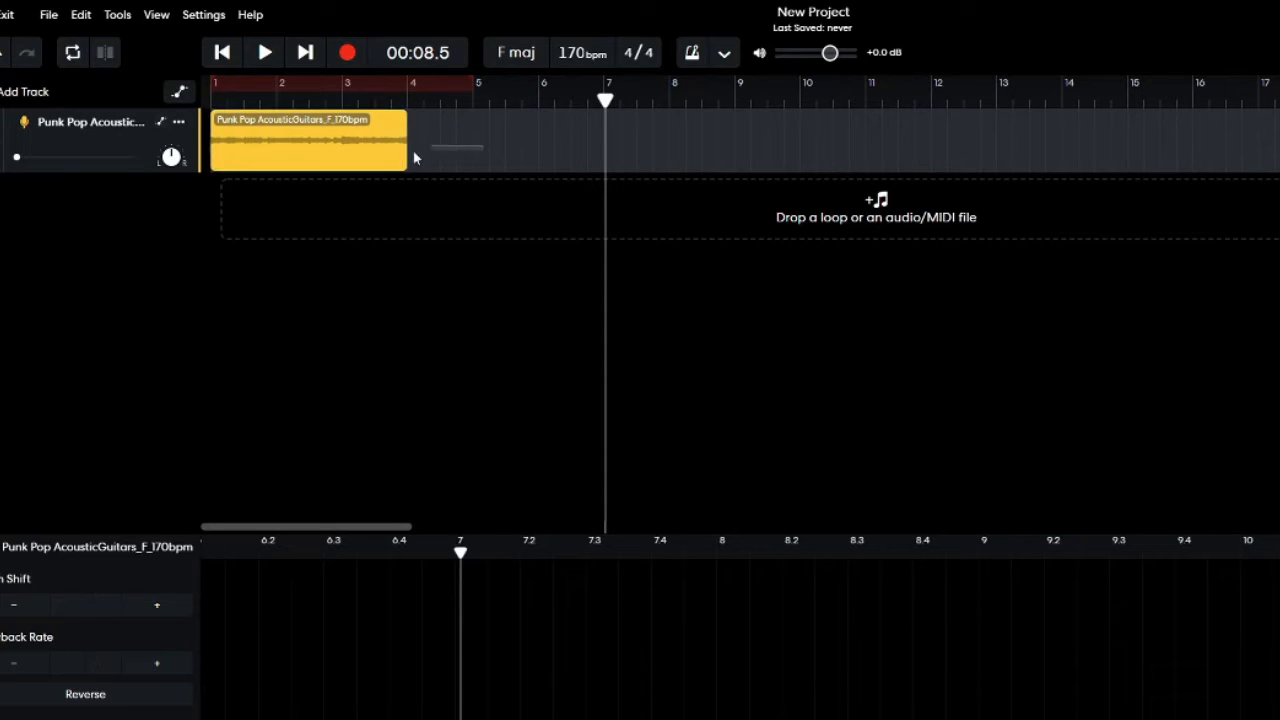
{"action": "left_click", "coordinate": [362, 148]}
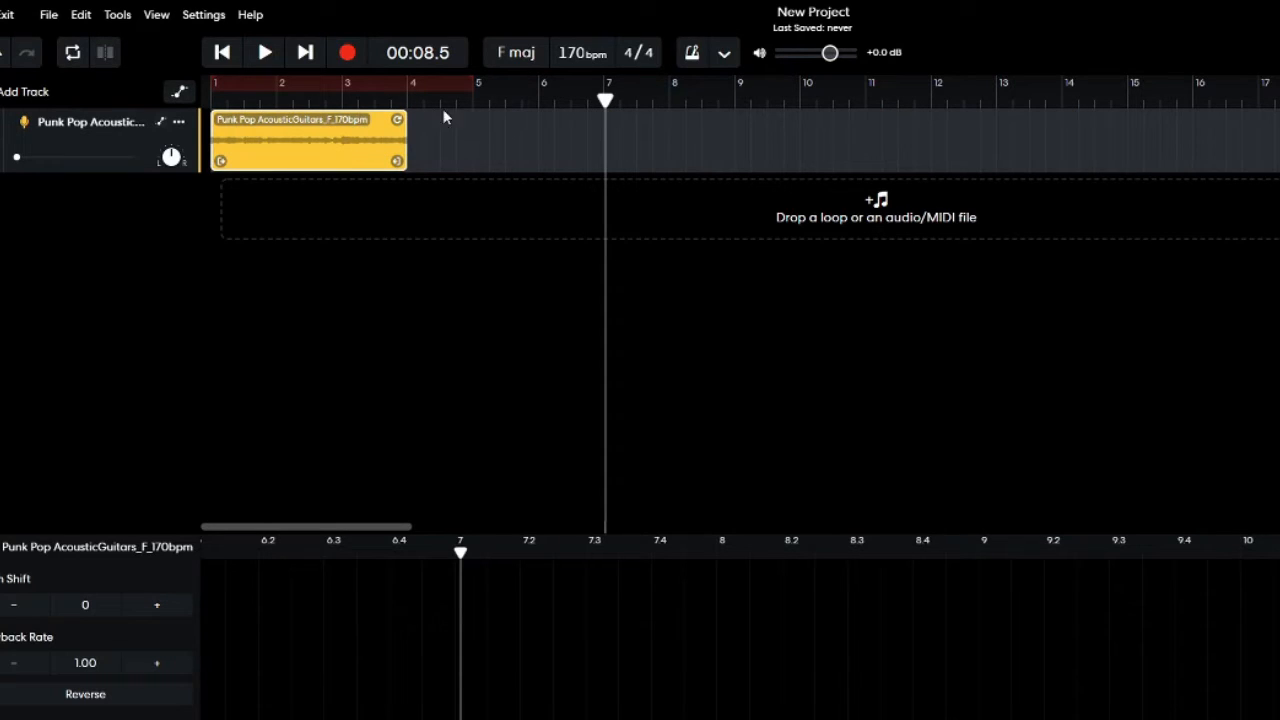
{"action": "right_click", "coordinate": [340, 137]}
{"action": "left_click", "coordinate": [376, 192]}
Paste the copied guitar clip at bar 7 together with its automation data.
{"action": "mouse_move", "coordinate": [603, 99]}
{"action": "left_mouse_down"}
{"action": "mouse_move", "coordinate": [588, 100]}
{"action": "mouse_move", "coordinate": [603, 100]}
{"action": "left_mouse_up"}
{"action": "right_click", "coordinate": [650, 136]}
{"action": "left_click", "coordinate": [650, 150]}
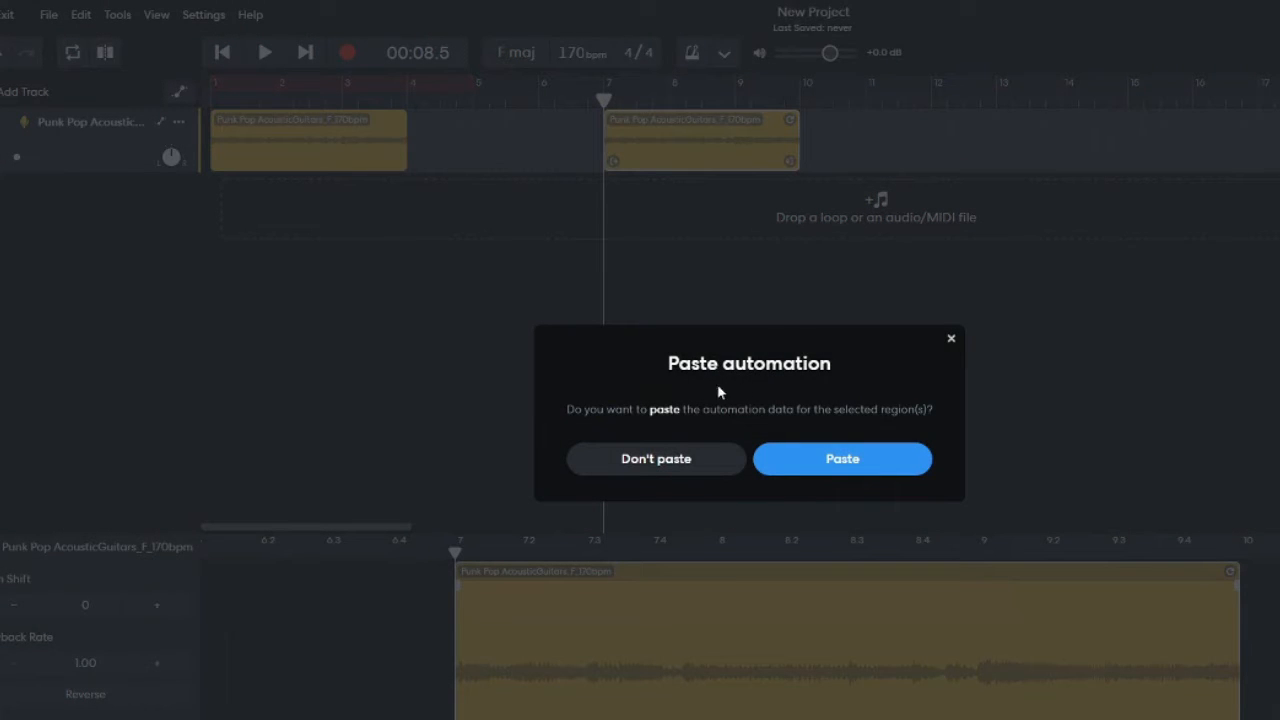
{"action": "left_click", "coordinate": [812, 468]}
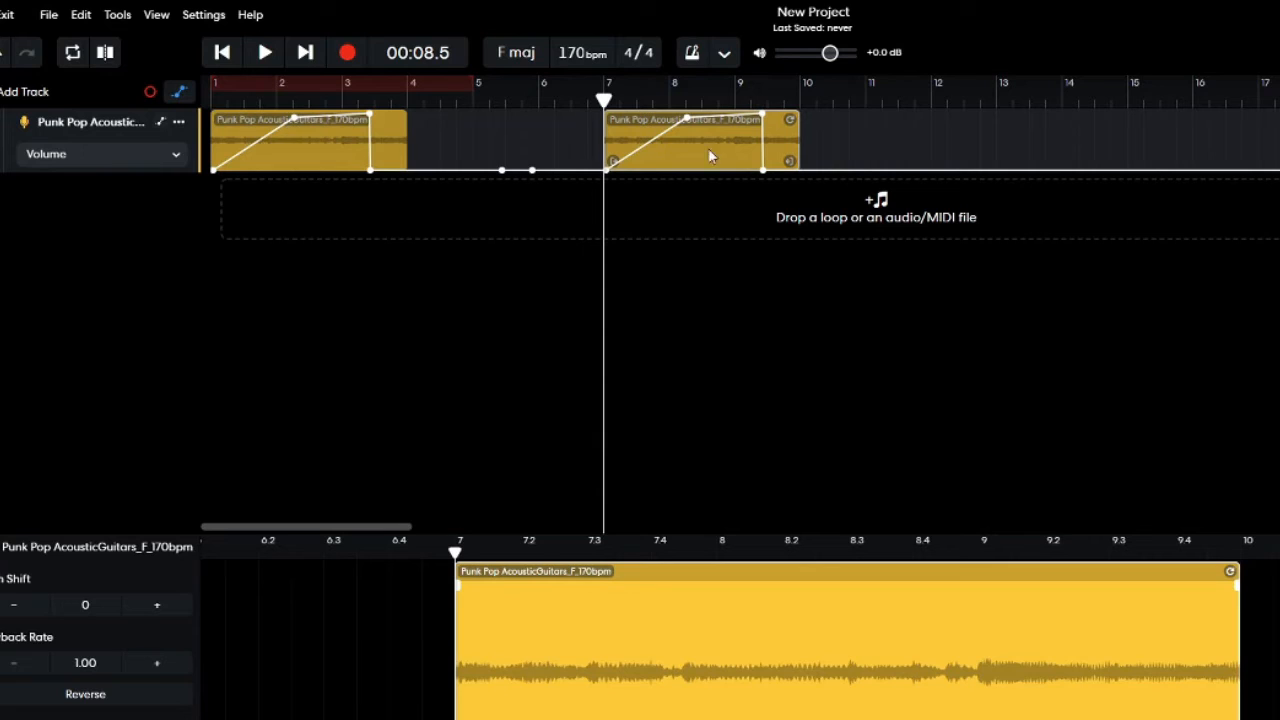
Play the first guitar clip from the start of the project and stop just after bar 2.
{"action": "left_click", "coordinate": [210, 104]}
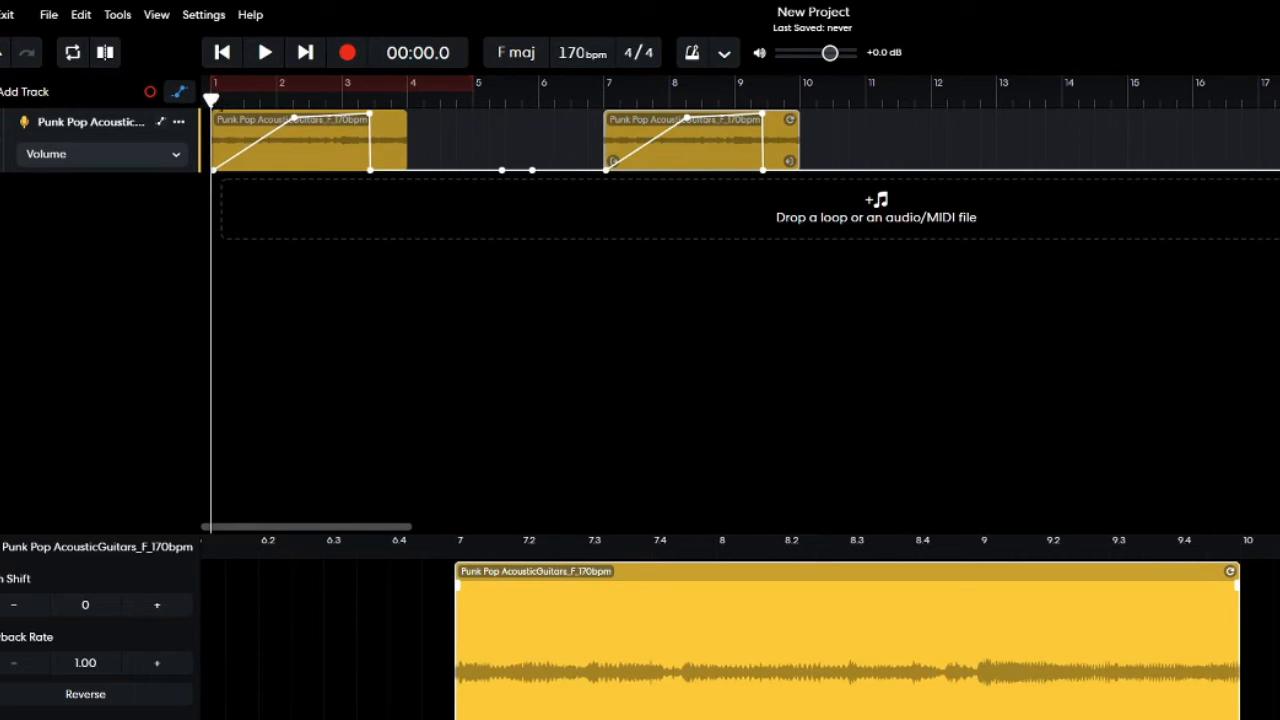
{"action": "key", "text": "space"}
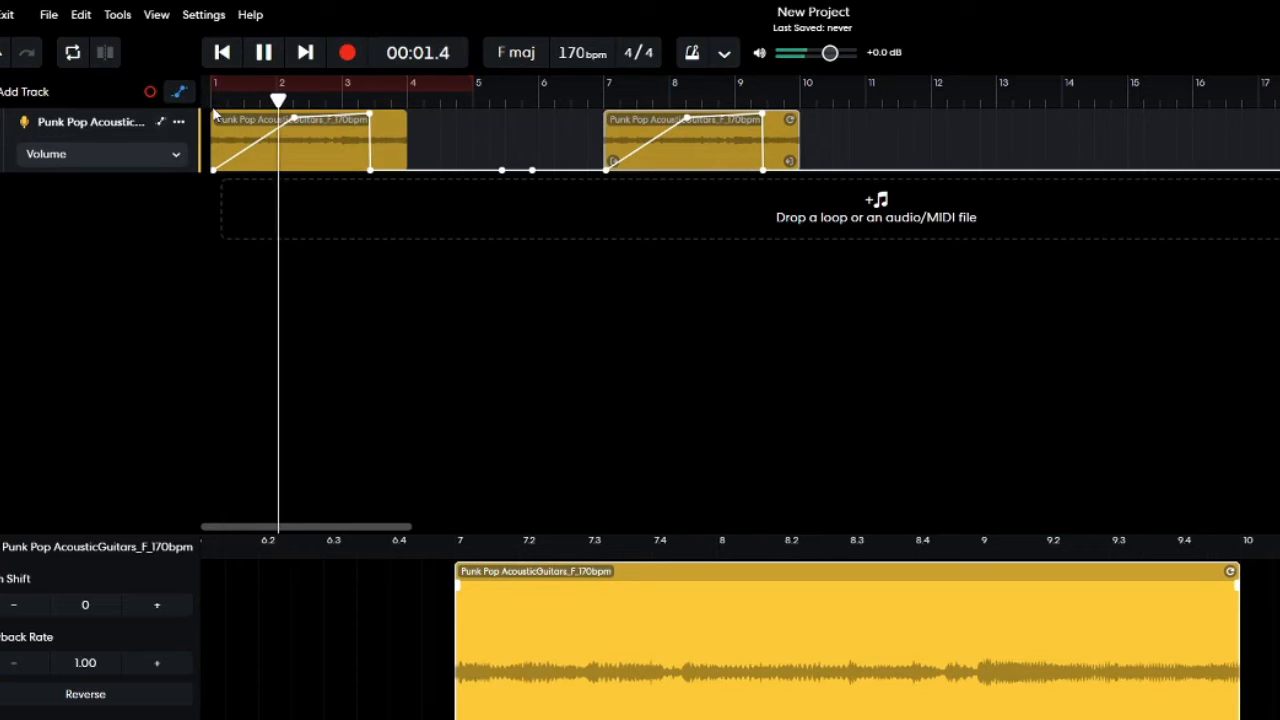
{"action": "key", "text": "space"}
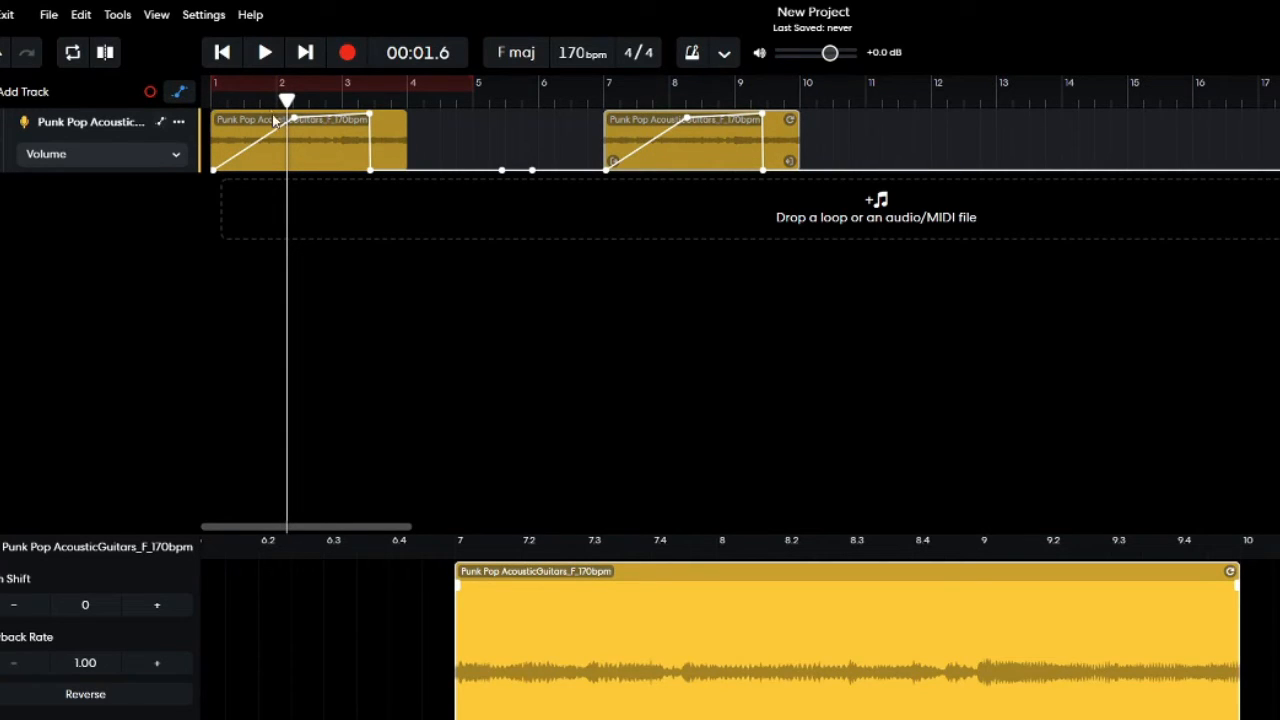
Move the volume point near bar 2 back to the clip's start near maximum level and play the opening.
{"action": "left_click_drag", "start_coordinate": [300, 118], "coordinate": [215, 115]}
{"action": "key", "text": "space"}
{"action": "key", "text": "space"}
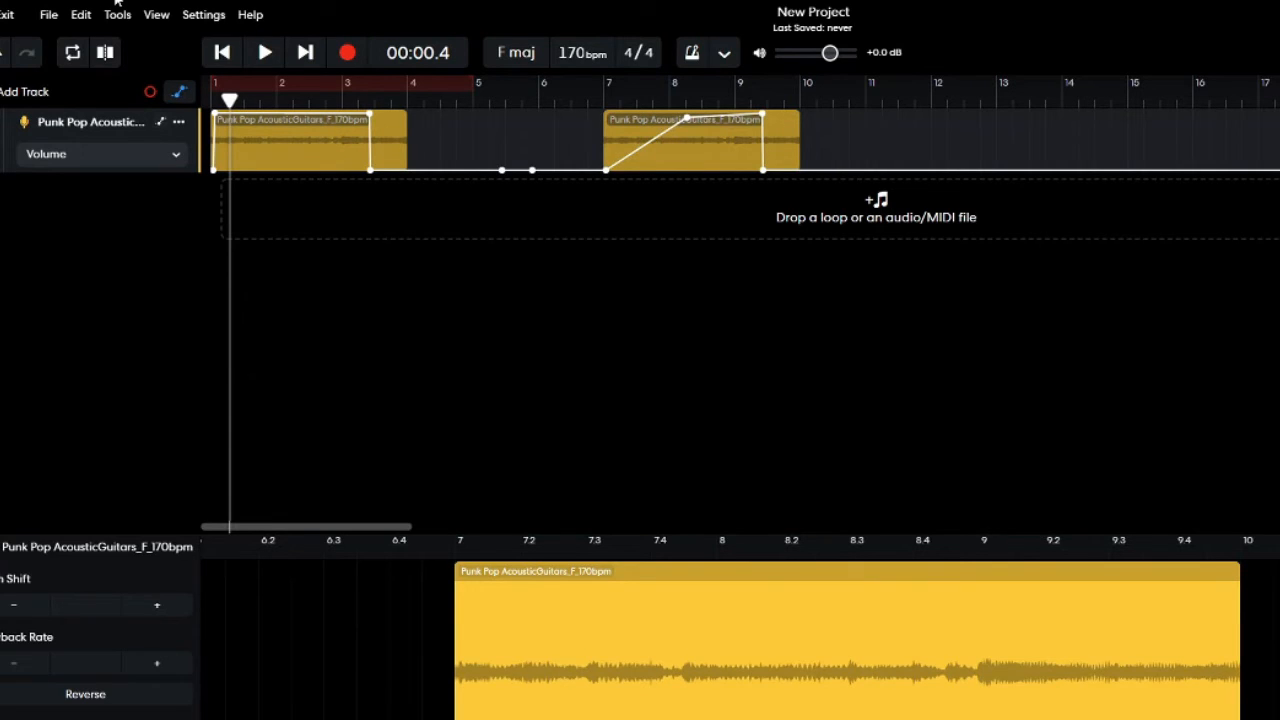
Hide the automation, select both guitar clips and cut them without cutting their automation data.
{"action": "left_click", "coordinate": [179, 92]}
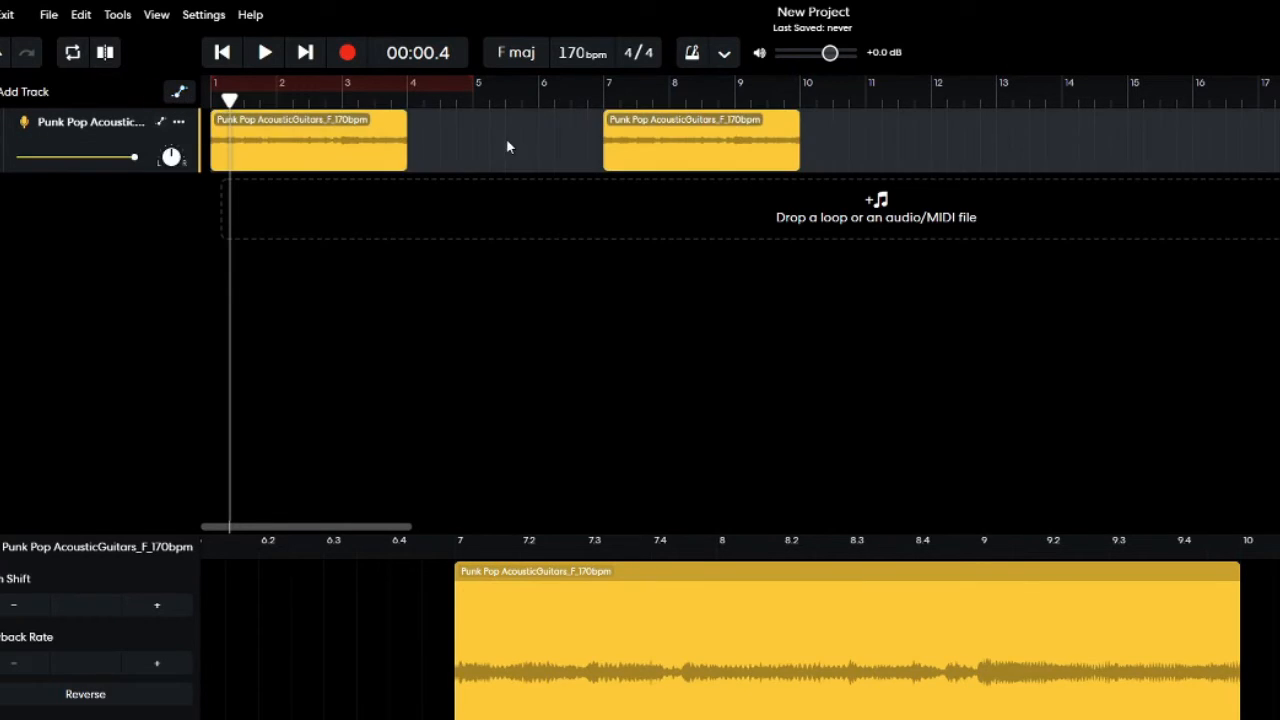
{"action": "mouse_move", "coordinate": [799, 150]}
{"action": "left_mouse_down"}
{"action": "mouse_move", "coordinate": [760, 158]}
{"action": "mouse_move", "coordinate": [805, 155]}
{"action": "left_mouse_up"}
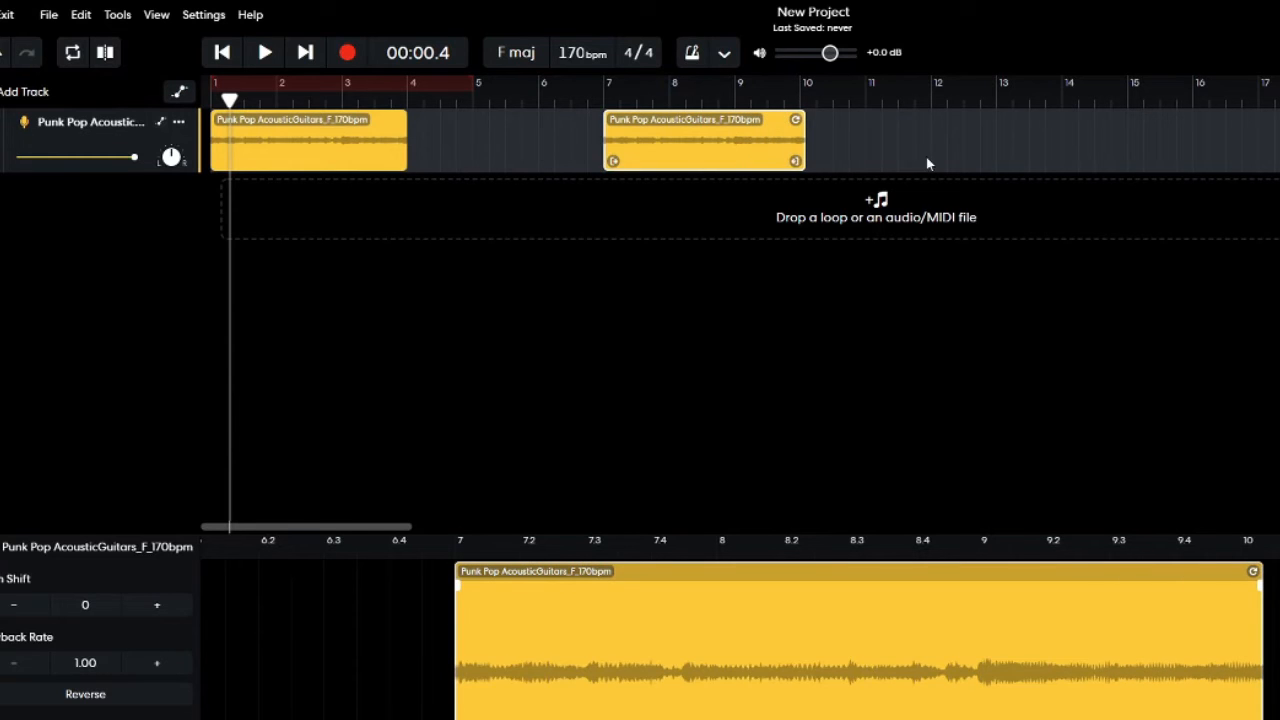
{"action": "right_click", "coordinate": [318, 145]}
{"action": "left_click", "coordinate": [343, 163]}
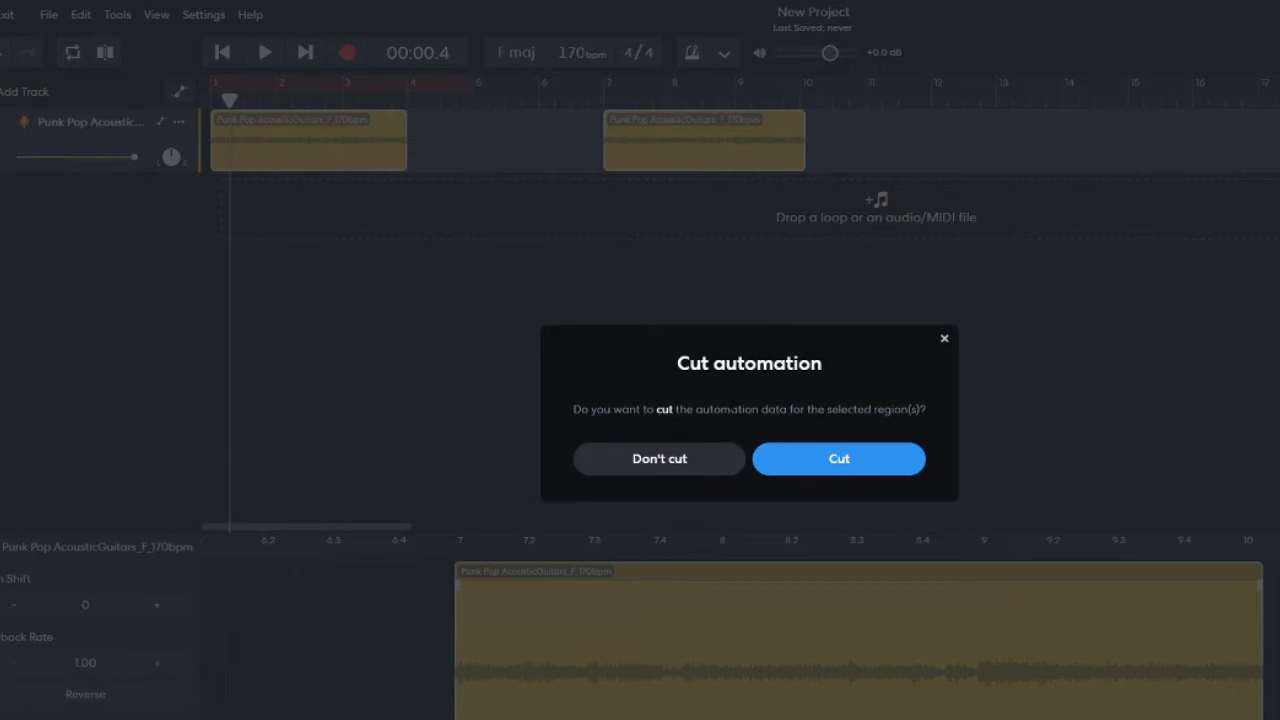
{"action": "left_click", "coordinate": [610, 474]}
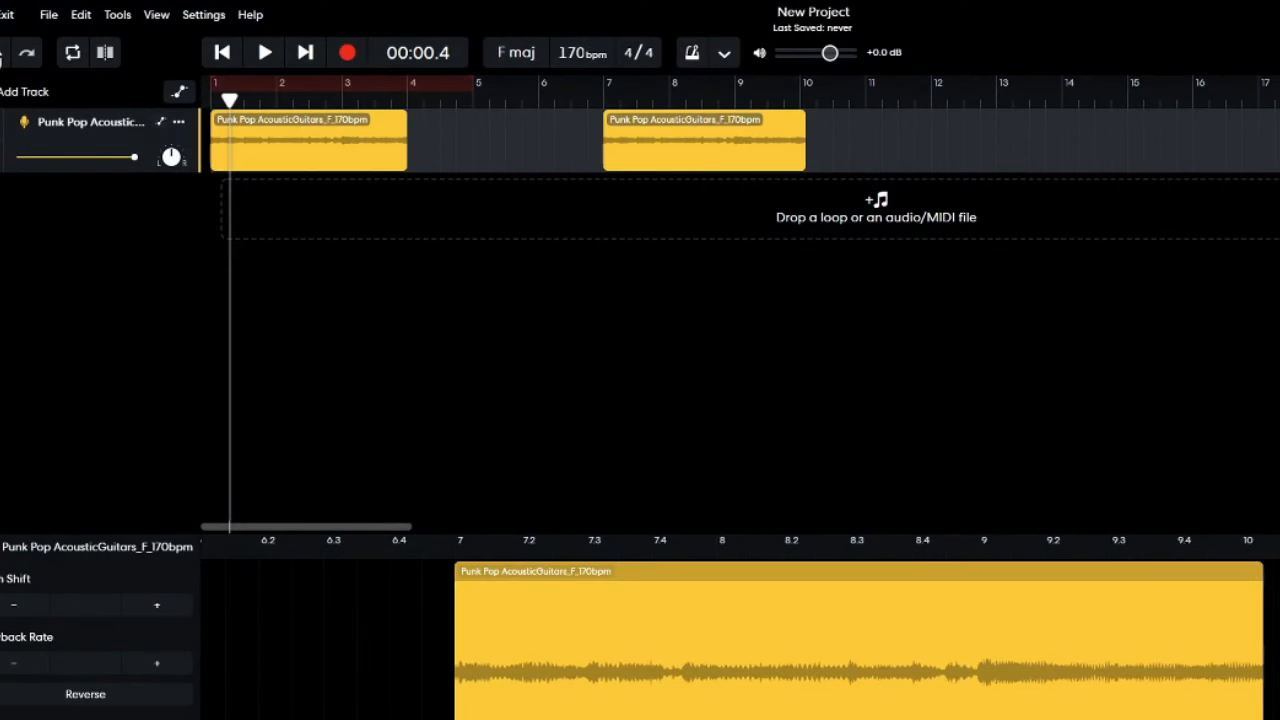
Delete the guitar clip at bar 7 together with its automation data.
{"action": "left_click", "coordinate": [897, 160]}
{"action": "left_click", "coordinate": [623, 140]}
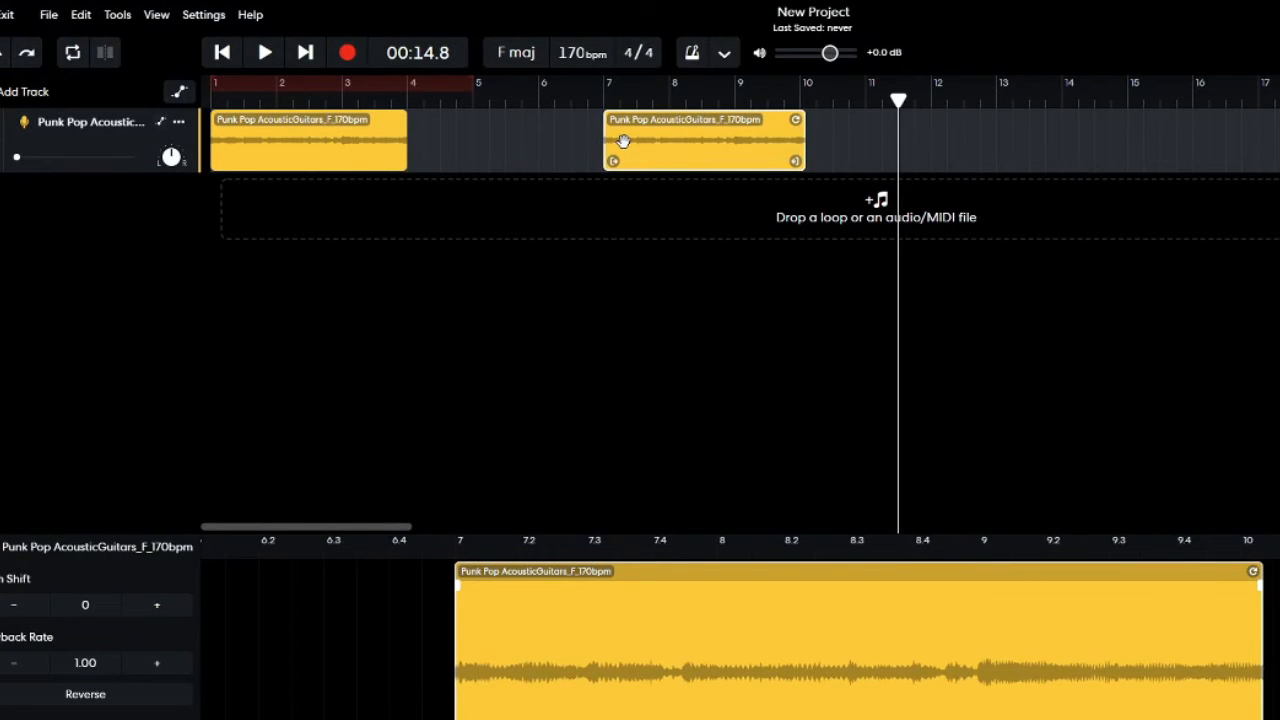
{"action": "key", "text": "Delete"}
{"action": "left_click", "coordinate": [811, 467]}
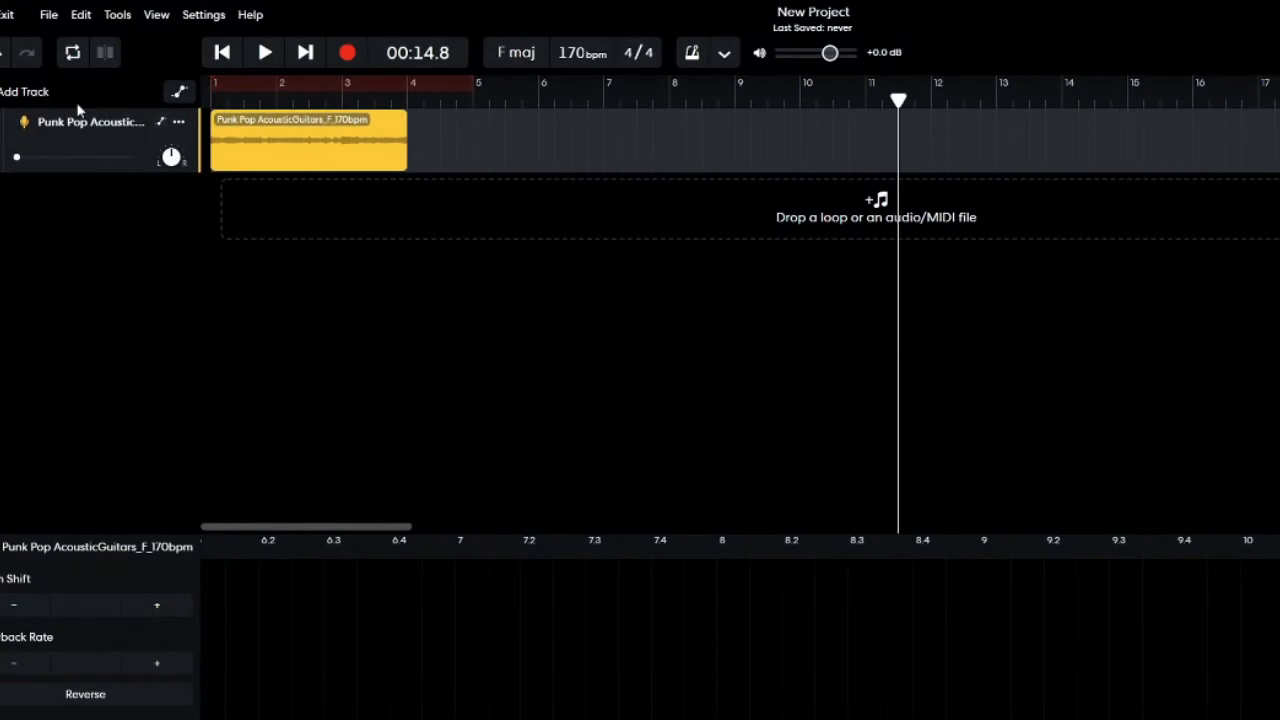
Show the automation, set the volume at the clip's start to about half, and move the peak point to about bar 4.
{"action": "left_click", "coordinate": [179, 92]}
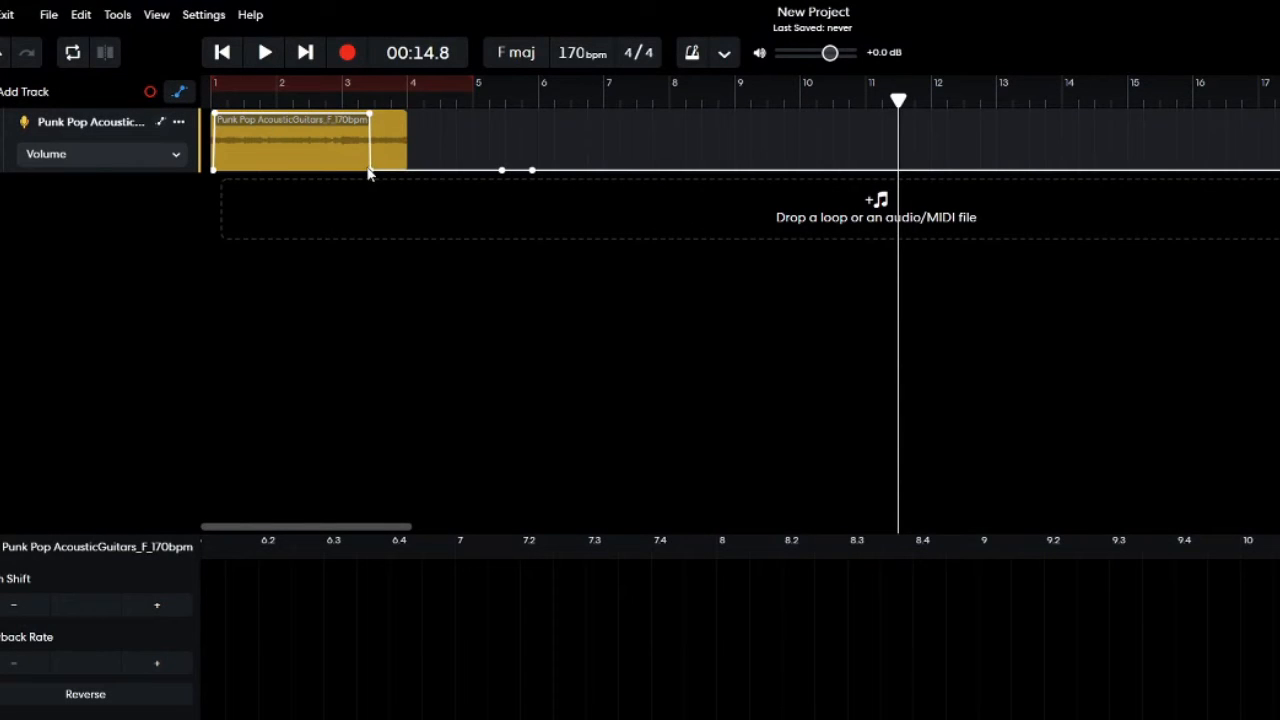
{"action": "left_click_drag", "start_coordinate": [213, 170], "coordinate": [213, 142]}
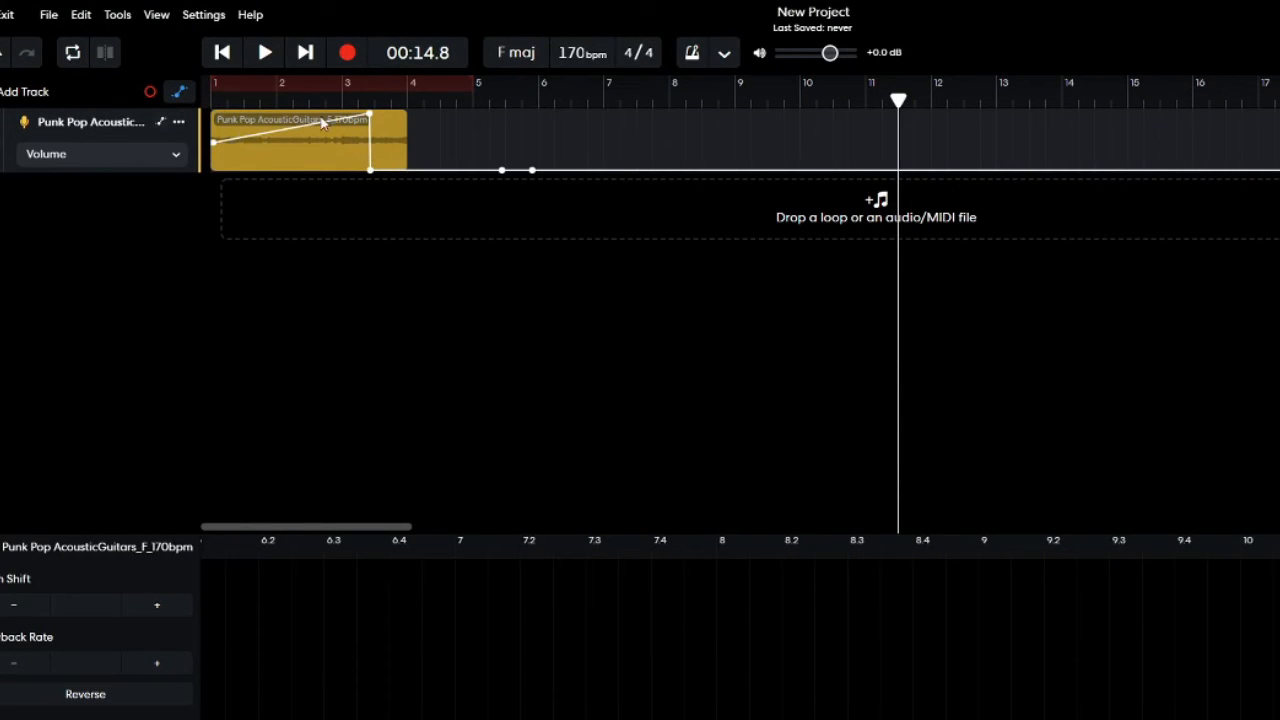
{"action": "left_click_drag", "start_coordinate": [370, 114], "coordinate": [409, 123]}
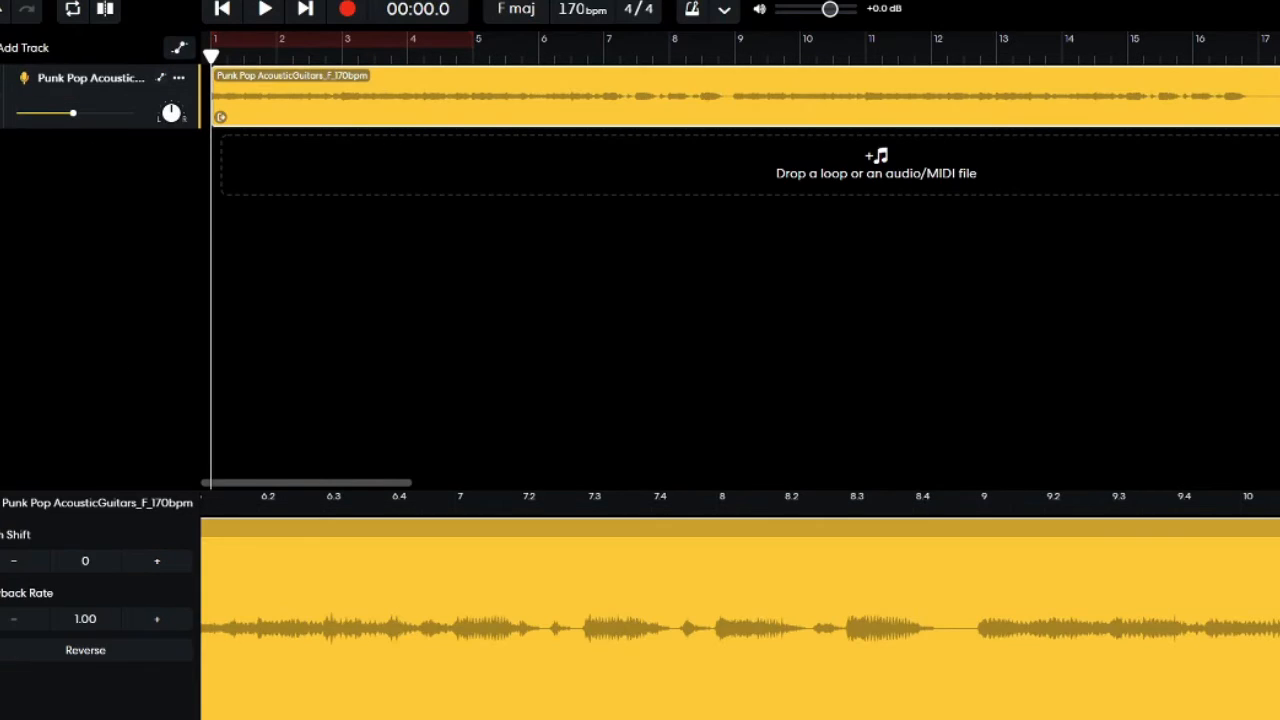
Add the Studio Reverb effect to the guitar track.
{"action": "left_click", "coordinate": [282, 640]}
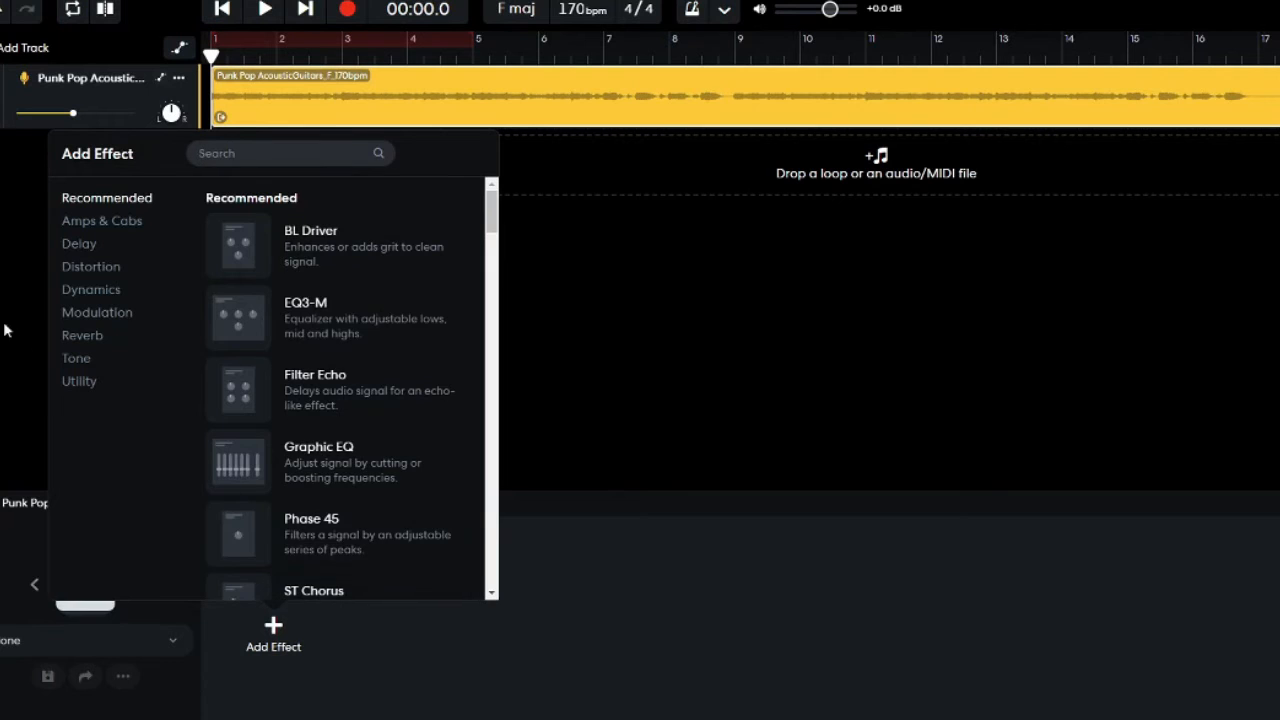
{"action": "left_click", "coordinate": [88, 338]}
{"action": "left_click", "coordinate": [334, 402]}
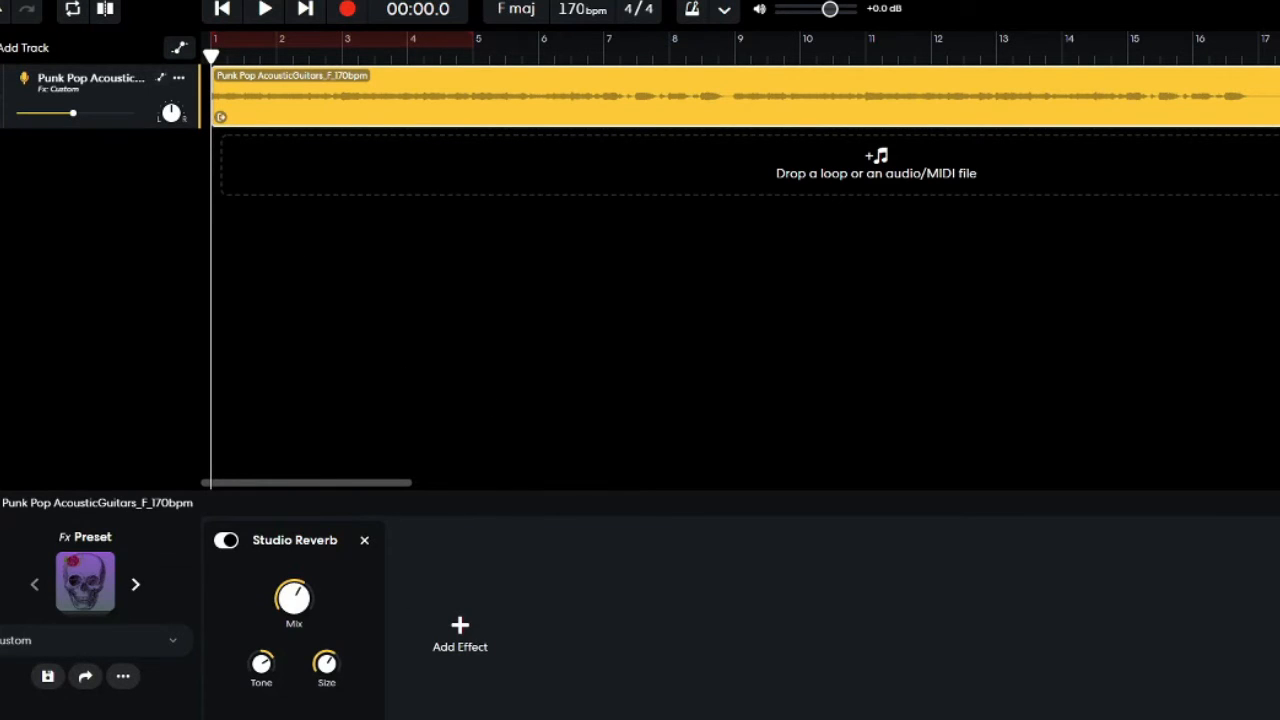
Show the track automation and switch its parameter to Studio Reverb - Mix.
{"action": "left_click", "coordinate": [178, 50]}
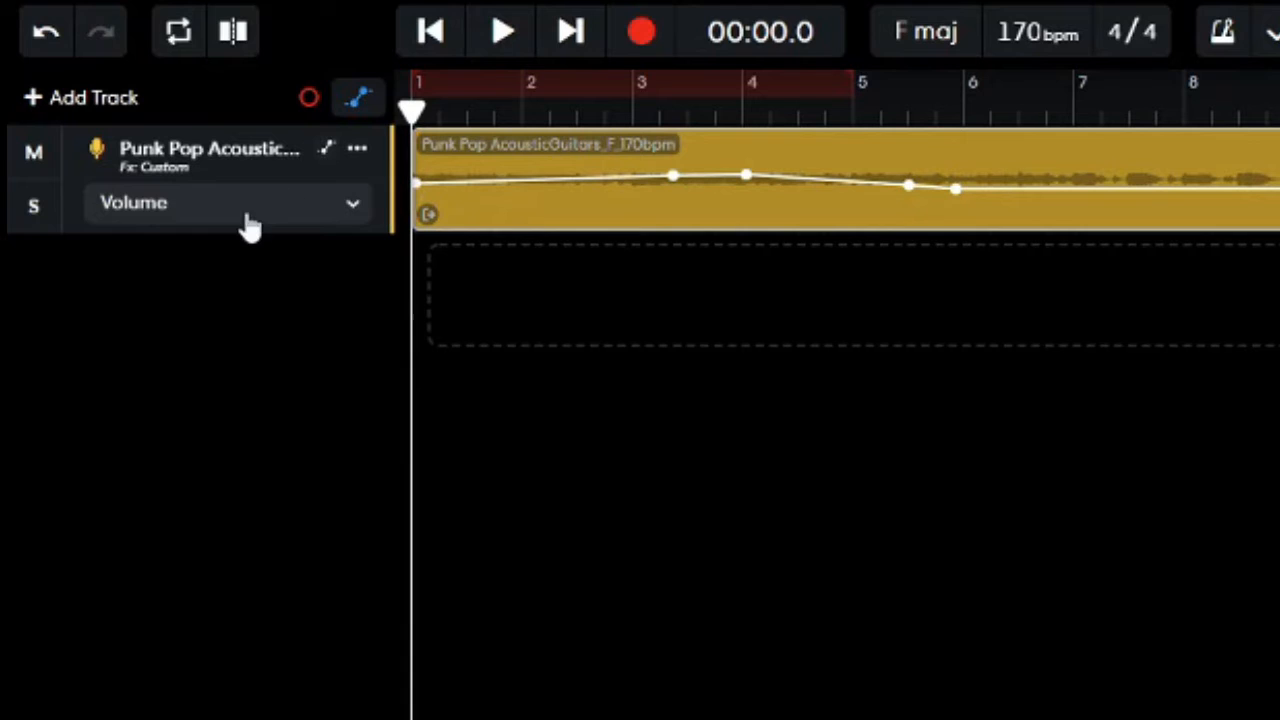
{"action": "left_click", "coordinate": [108, 113]}
{"action": "left_click", "coordinate": [223, 471]}
{"action": "left_click", "coordinate": [329, 223]}
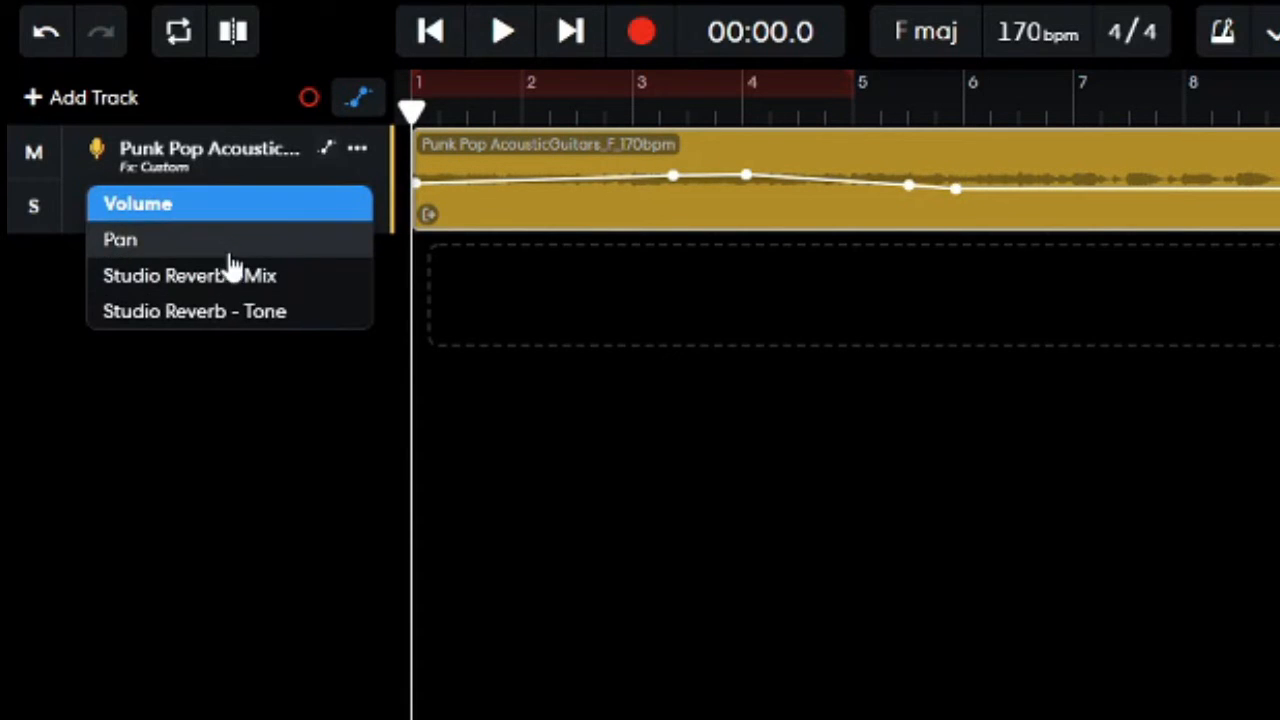
{"action": "left_click", "coordinate": [282, 278]}
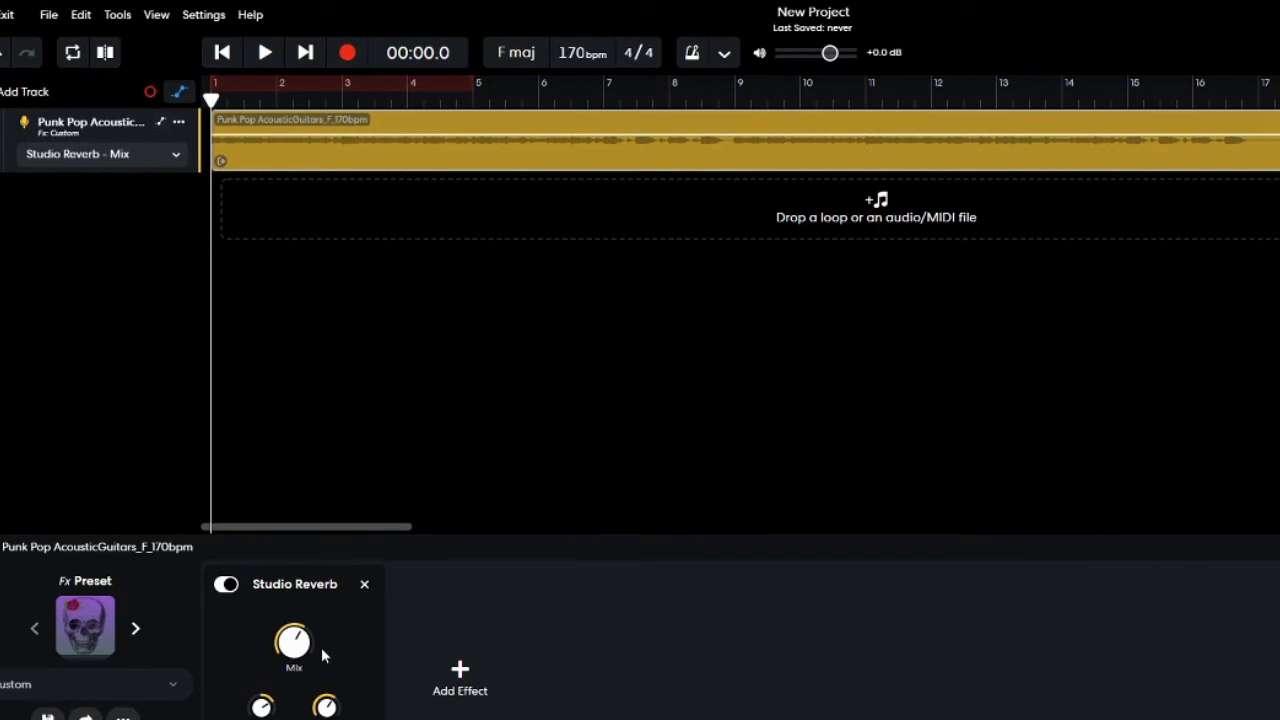
Lower the Studio Reverb mix, raise it to near maximum, and play the first bars of the guitar.
{"action": "left_click_drag", "start_coordinate": [302, 637], "coordinate": [260, 680]}
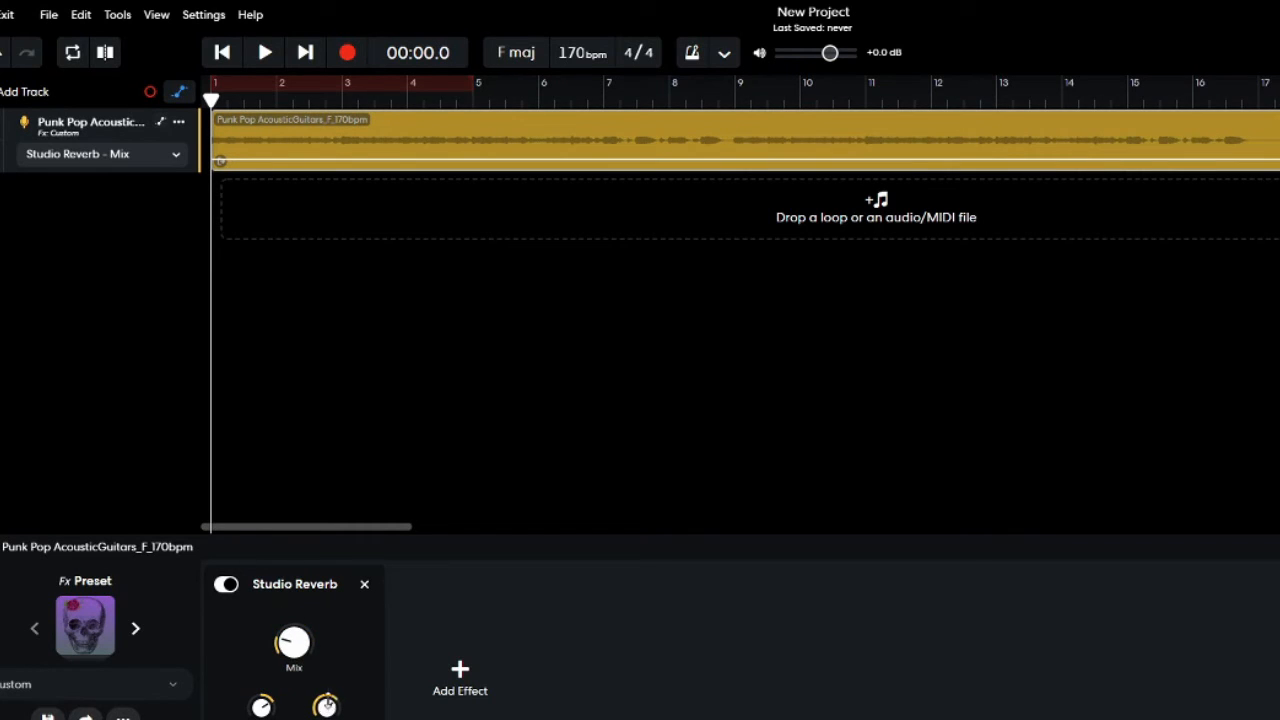
{"action": "mouse_move", "coordinate": [292, 648]}
{"action": "left_click_drag", "start_coordinate": [305, 647], "coordinate": [258, 466]}
{"action": "key", "text": "space"}
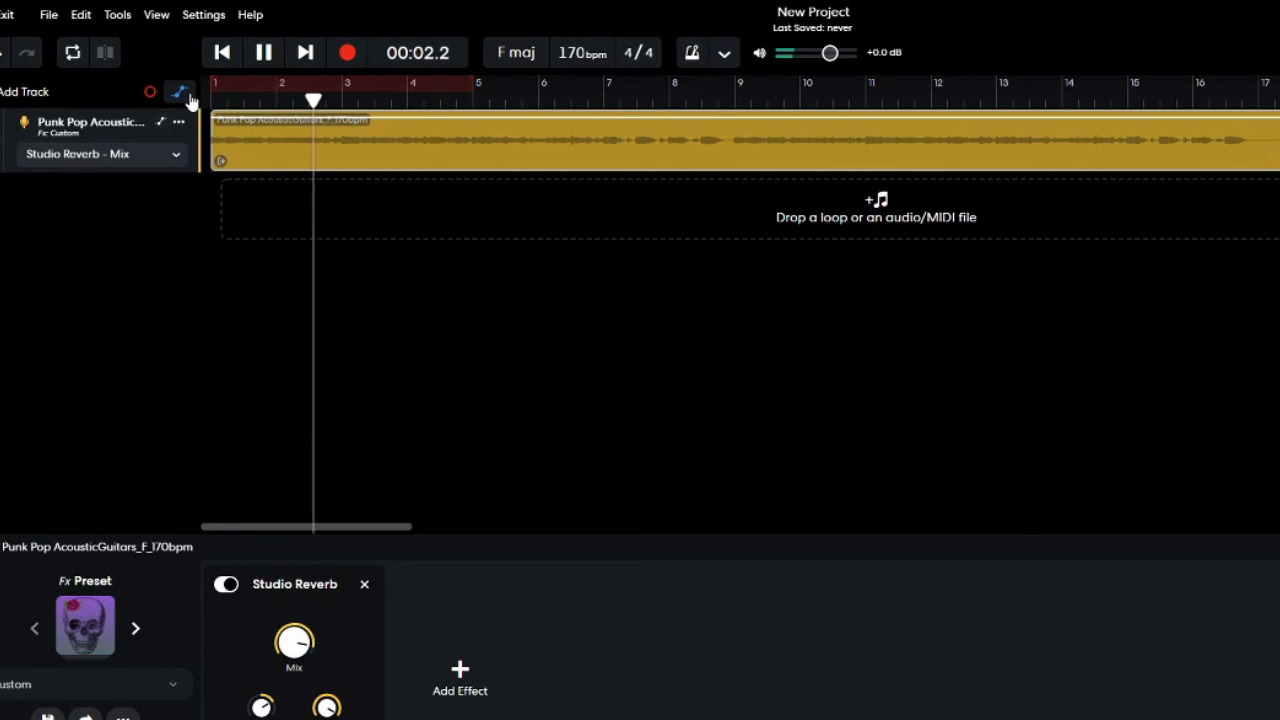
{"action": "key", "text": "space"}
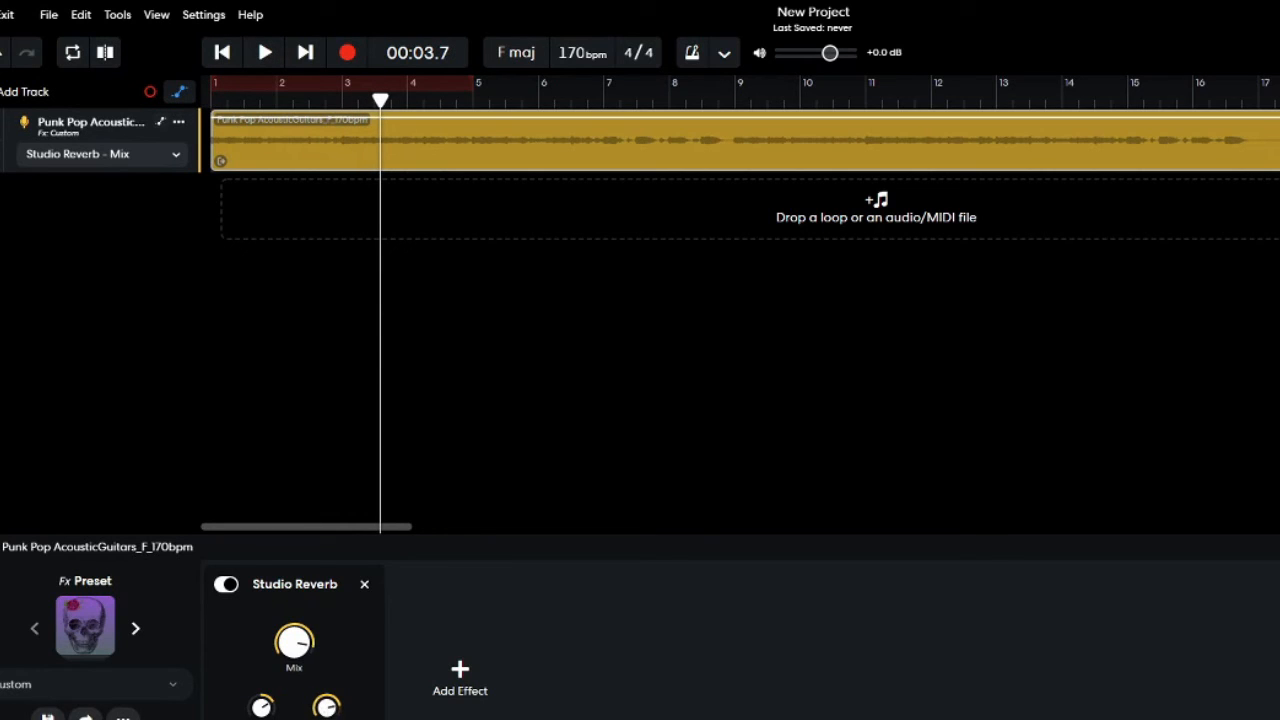
Automate the Studio Reverb mix to rise from zero at bar 1 to a high level at about bar 8.7.
{"action": "left_click", "coordinate": [128, 160]}
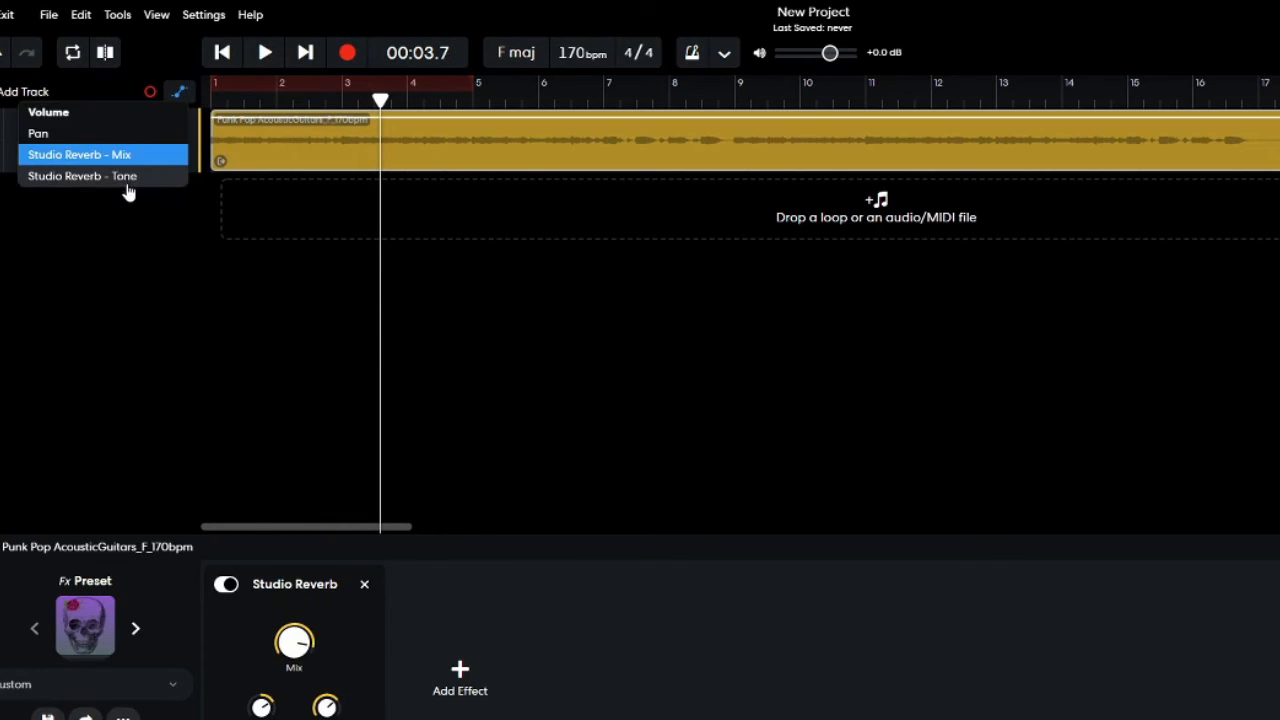
{"action": "left_click", "coordinate": [276, 359]}
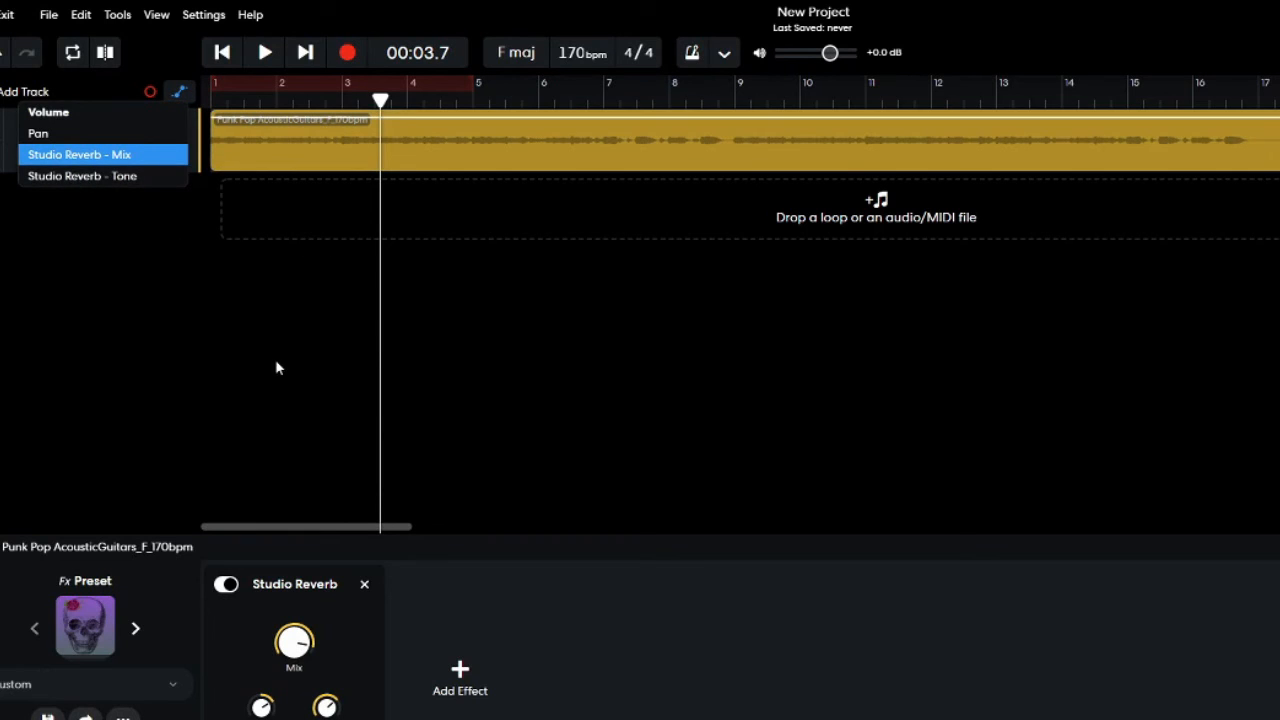
{"action": "left_click", "coordinate": [211, 97]}
{"action": "left_click_drag", "start_coordinate": [265, 120], "coordinate": [171, 211]}
{"action": "left_click_drag", "start_coordinate": [370, 172], "coordinate": [725, 117]}
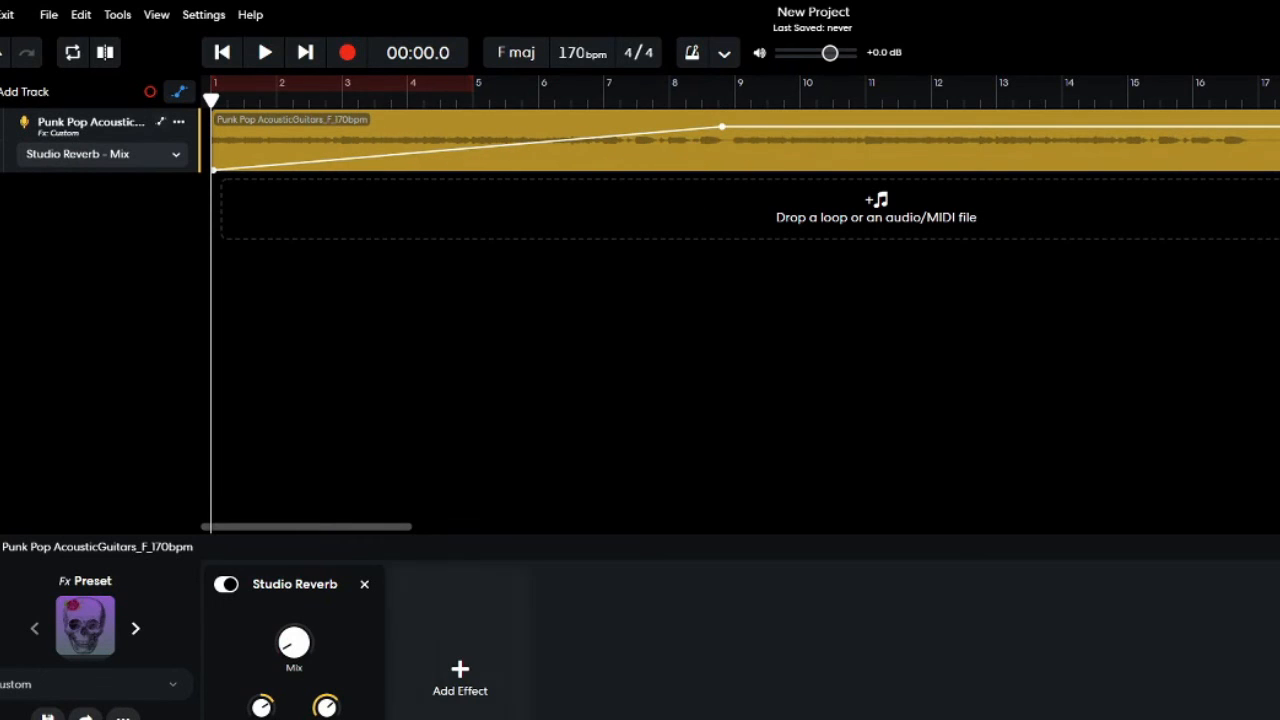
Play the reverb mix automation from the start, hide the automation, and stop playback around bar 6.5.
{"action": "key", "text": "space"}
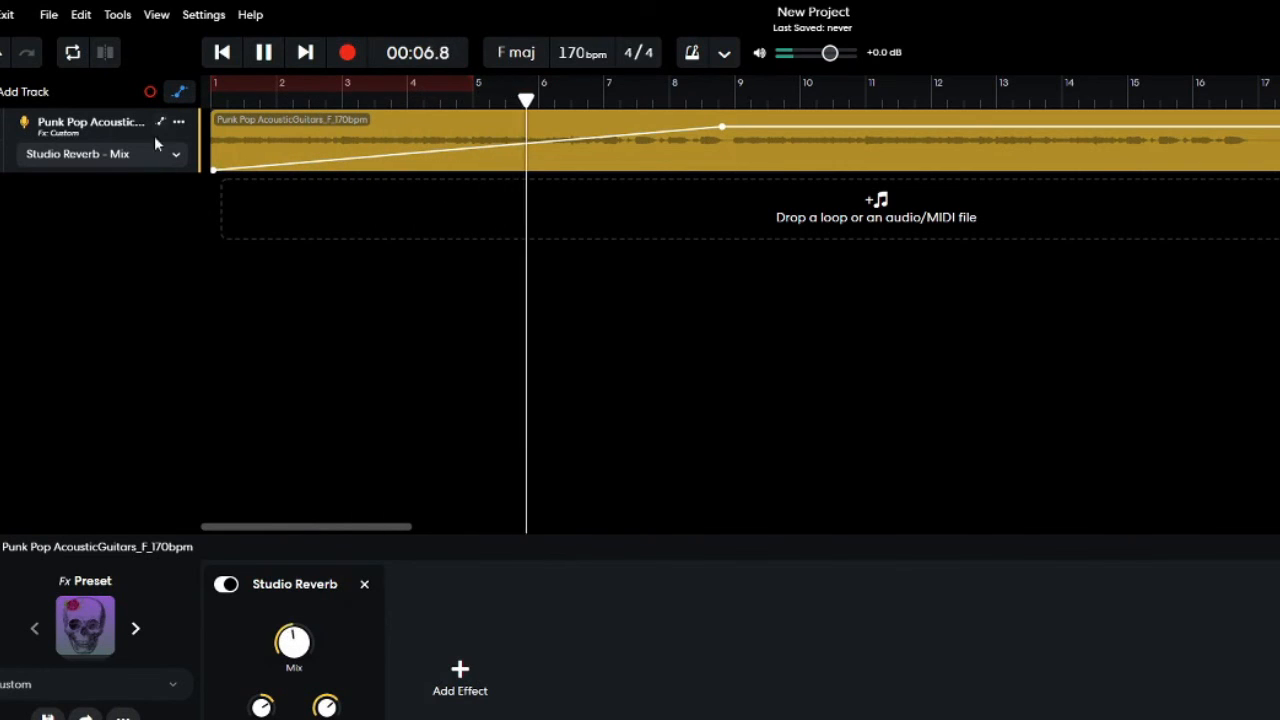
{"action": "left_click", "coordinate": [180, 93]}
{"action": "key", "text": "space"}
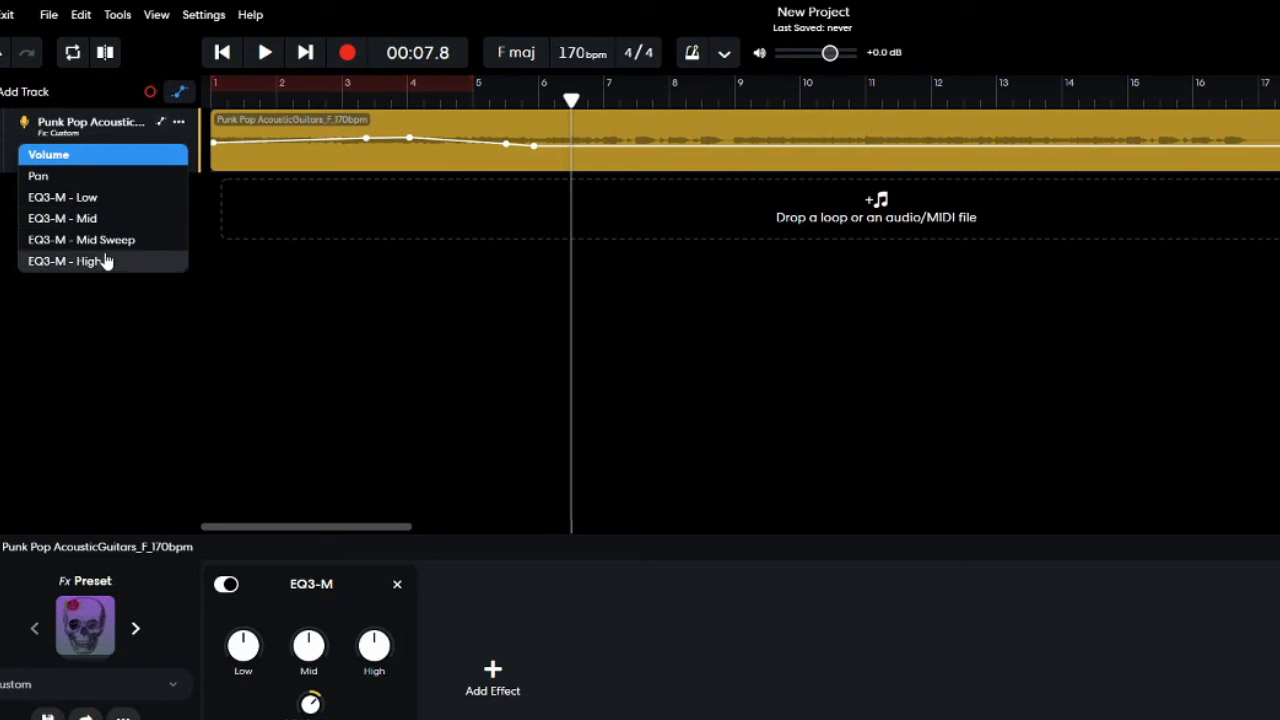
Automate the EQ3-M Mid level to drop to its minimum between about bars 5.5 and 5.8.
{"action": "left_click", "coordinate": [106, 218]}
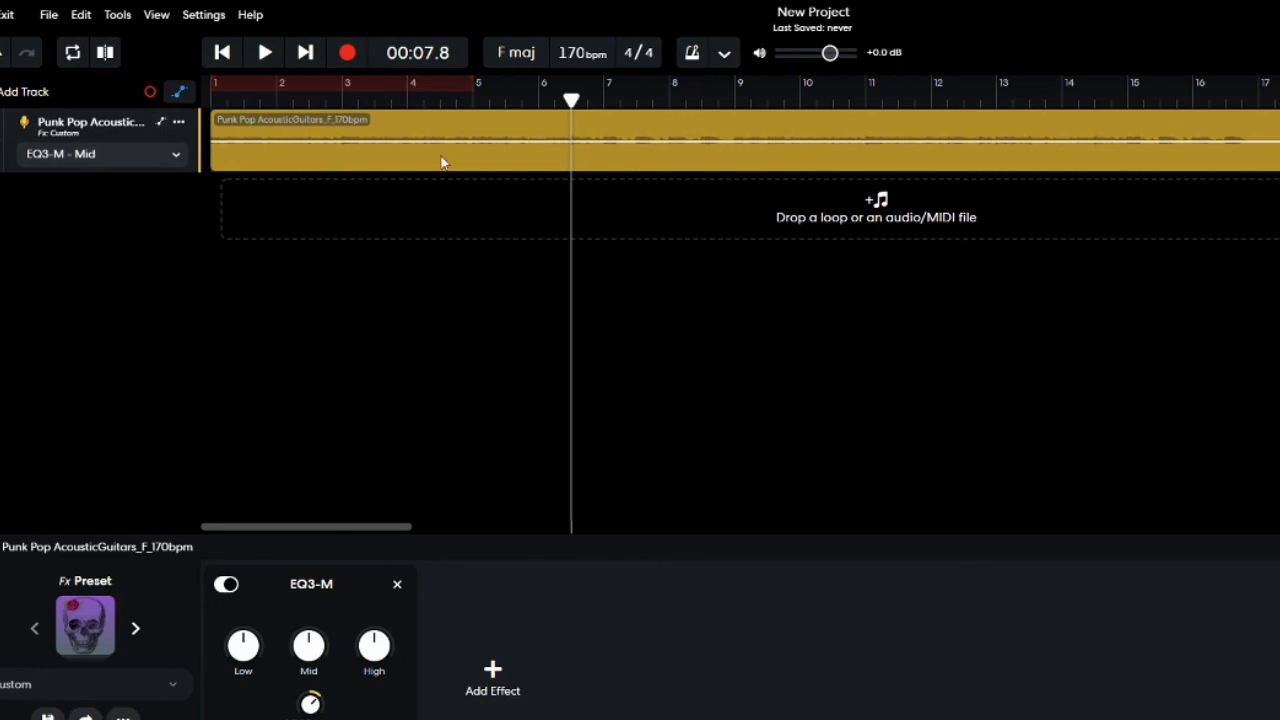
{"action": "left_click", "coordinate": [512, 141]}
{"action": "left_click_drag", "start_coordinate": [527, 142], "coordinate": [525, 217]}
Automate the EQ3-M Low level to drop to -30.0 dB between about bars 5.3 and 5.8, and play the change.
{"action": "left_click", "coordinate": [128, 158]}
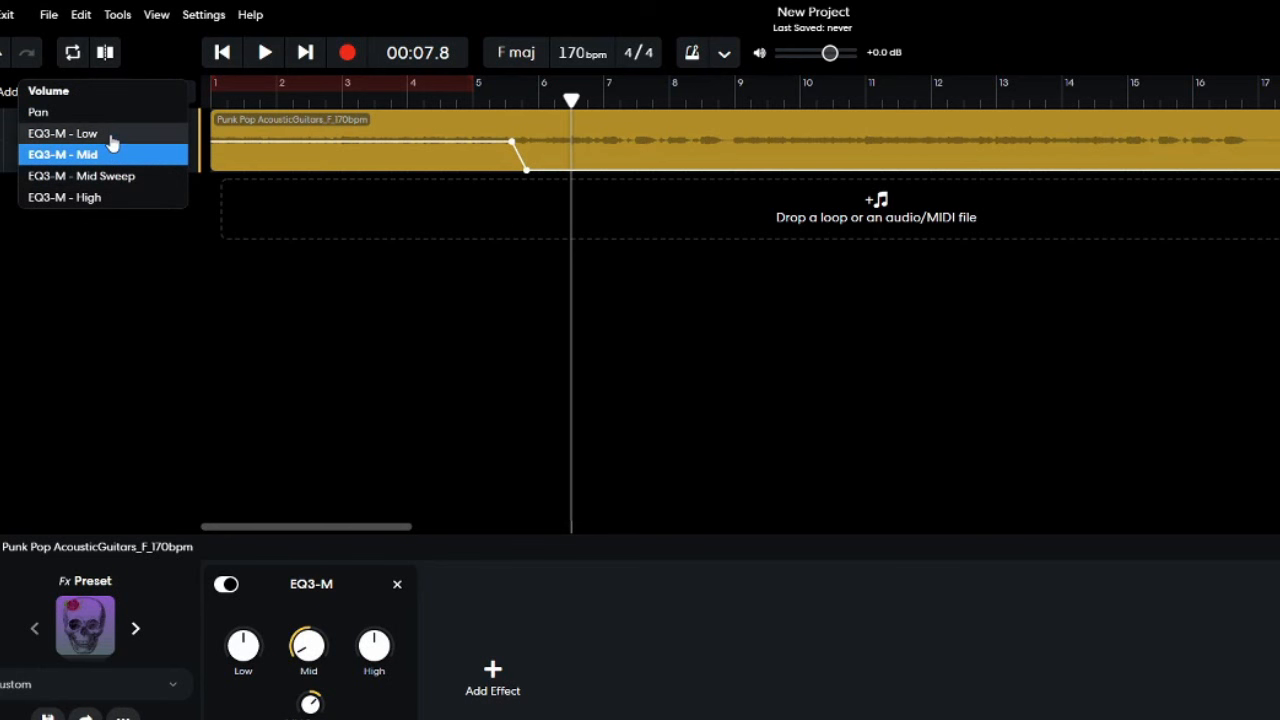
{"action": "left_click", "coordinate": [109, 129]}
{"action": "left_click_drag", "start_coordinate": [525, 143], "coordinate": [526, 217]}
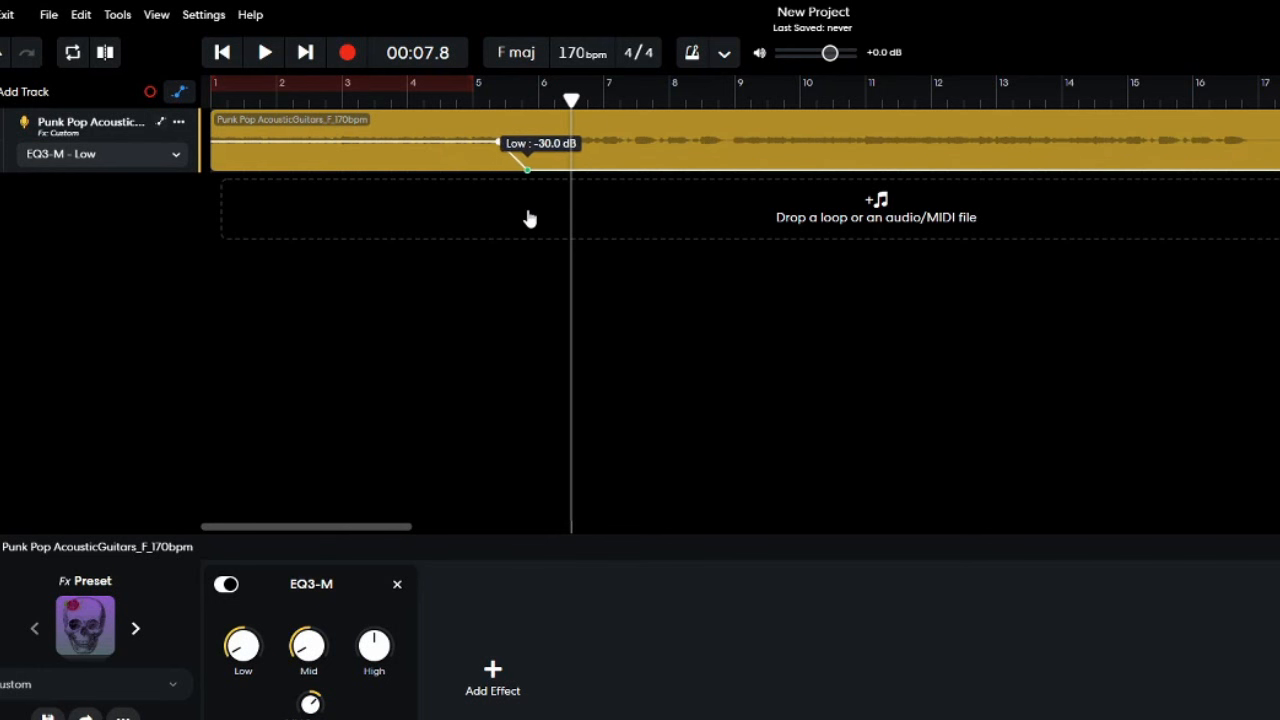
{"action": "key", "text": "space"}
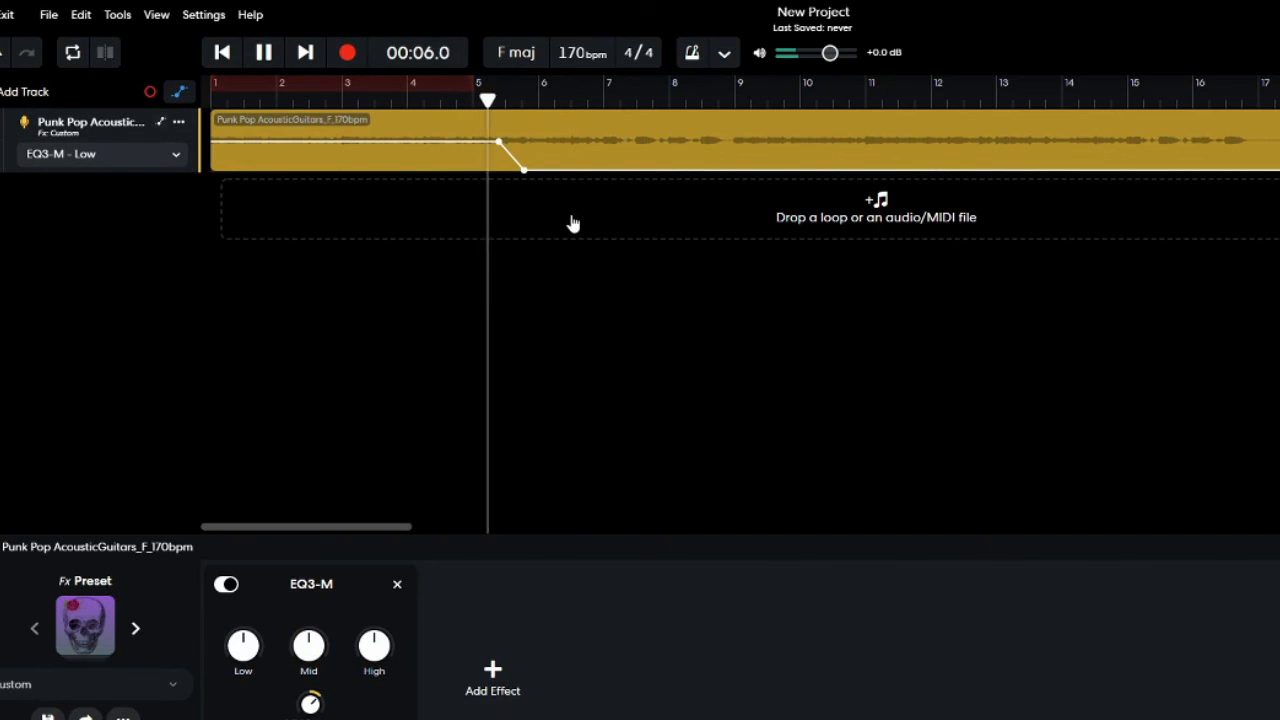
{"action": "key", "text": "space"}
Automate the EQ3-M High level to rise to maximum between about bars 5.5 and 5.8, play the change, and hide the automation.
{"action": "left_click", "coordinate": [106, 154]}
{"action": "left_click", "coordinate": [95, 219]}
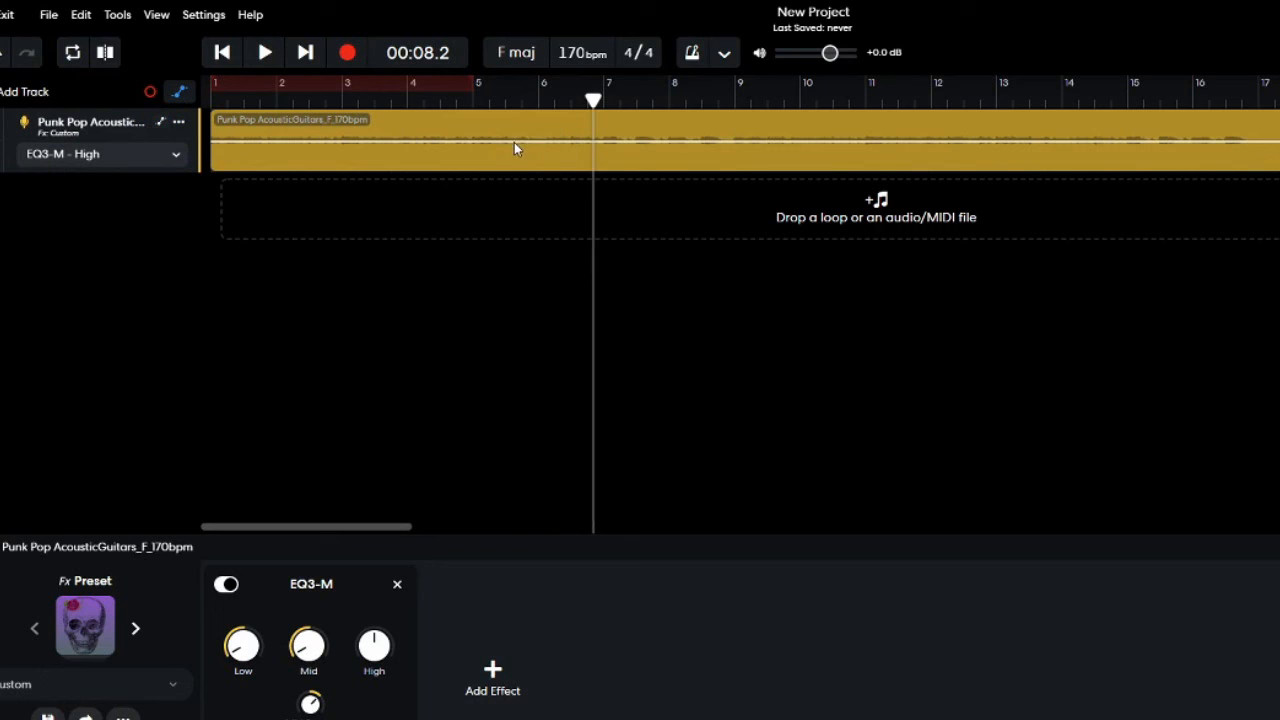
{"action": "left_click", "coordinate": [511, 141]}
{"action": "left_click_drag", "start_coordinate": [527, 140], "coordinate": [531, 112]}
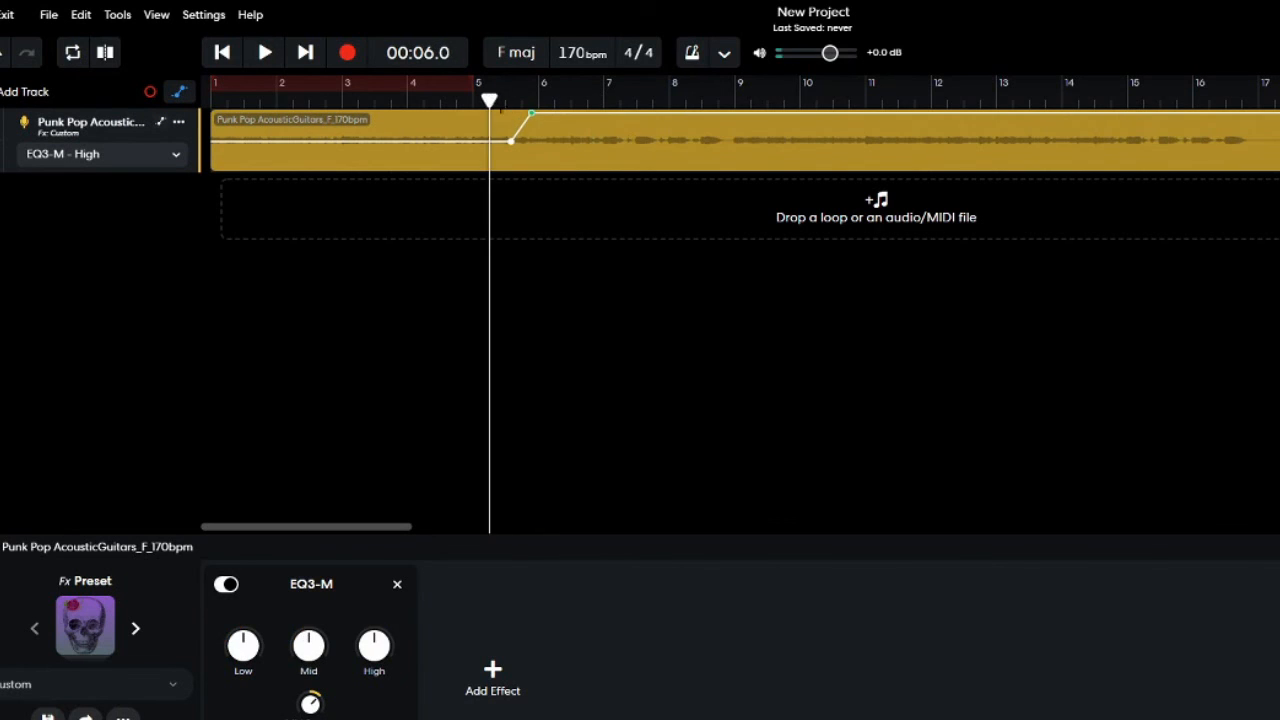
{"action": "key", "text": "space"}
{"action": "key", "text": "space"}
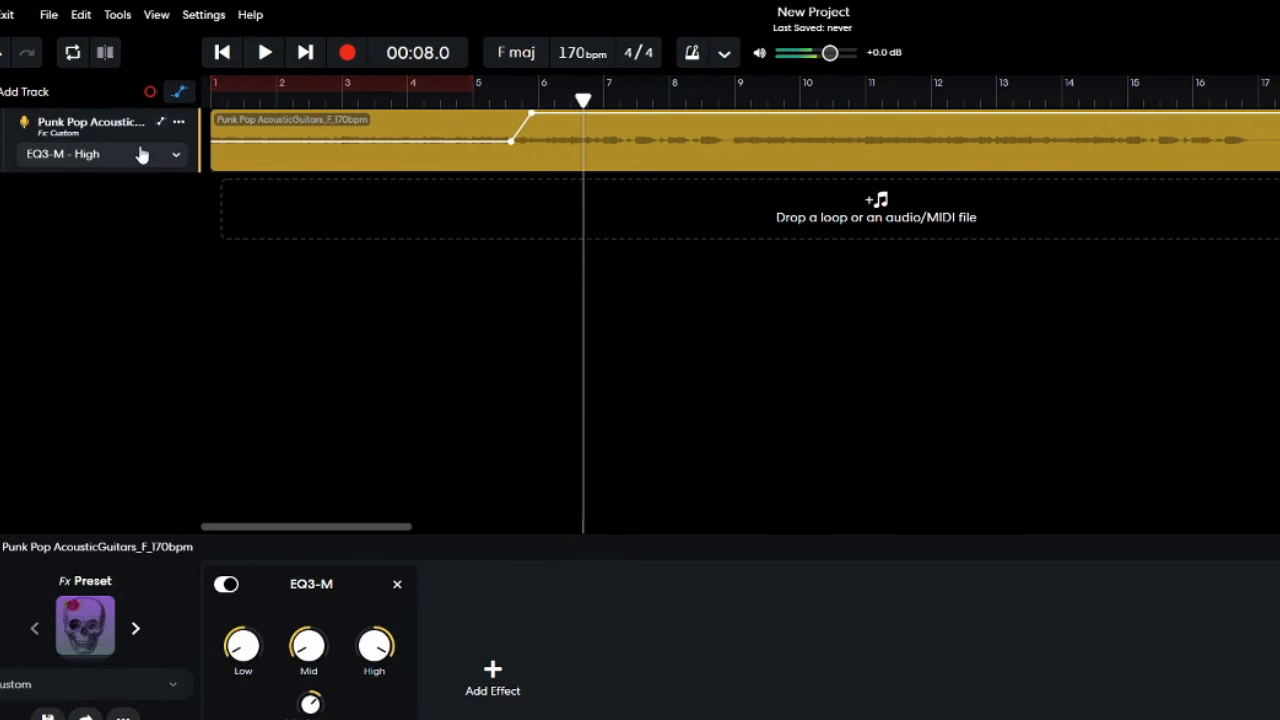
{"action": "left_click", "coordinate": [179, 92]}
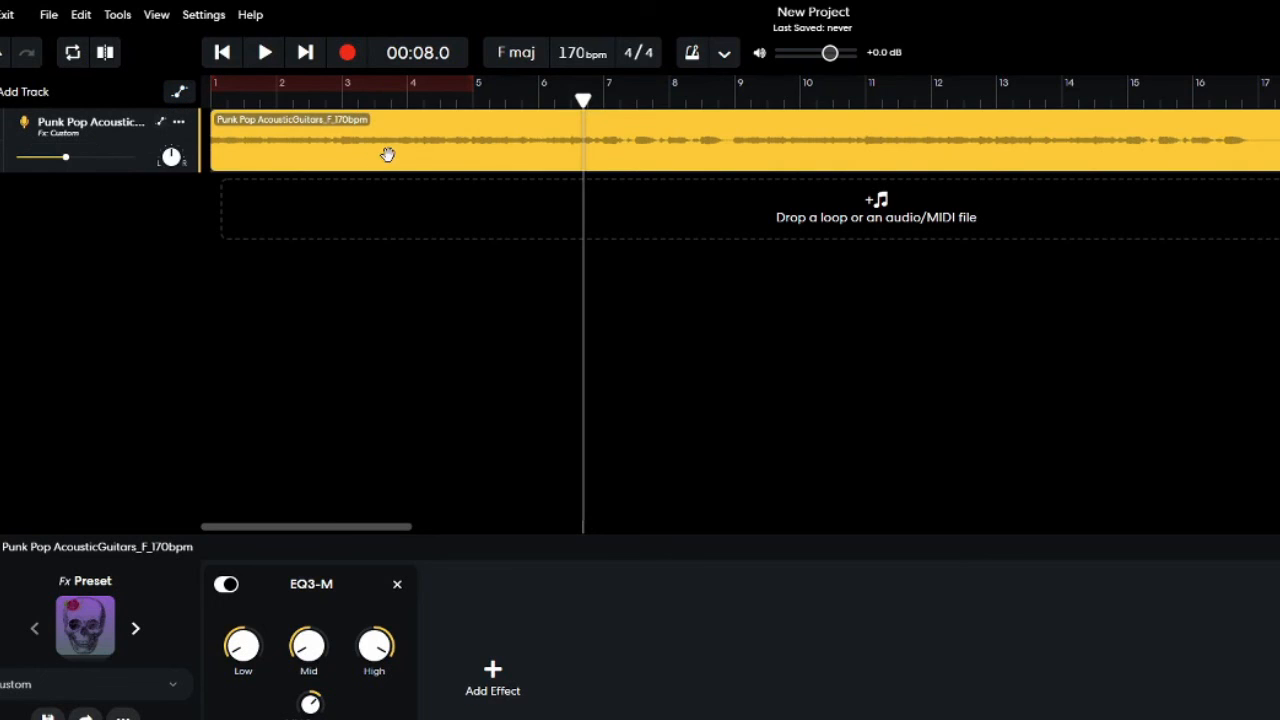